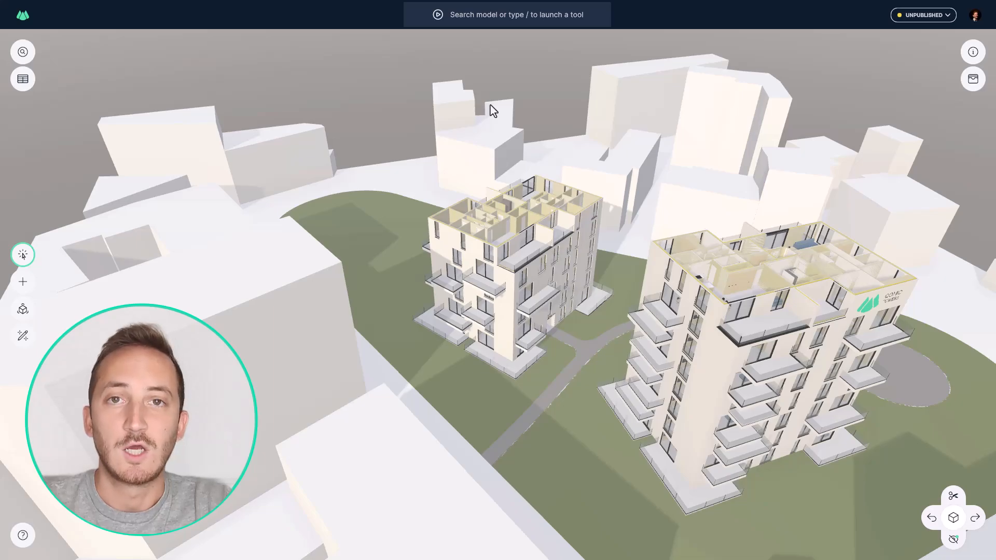
# Move the door next to the yellow corner about 921 mm along its wall towards the shaft, with attached parts kept connected
pyautogui.moveTo(493, 105); pyautogui.dragTo(547, 109)
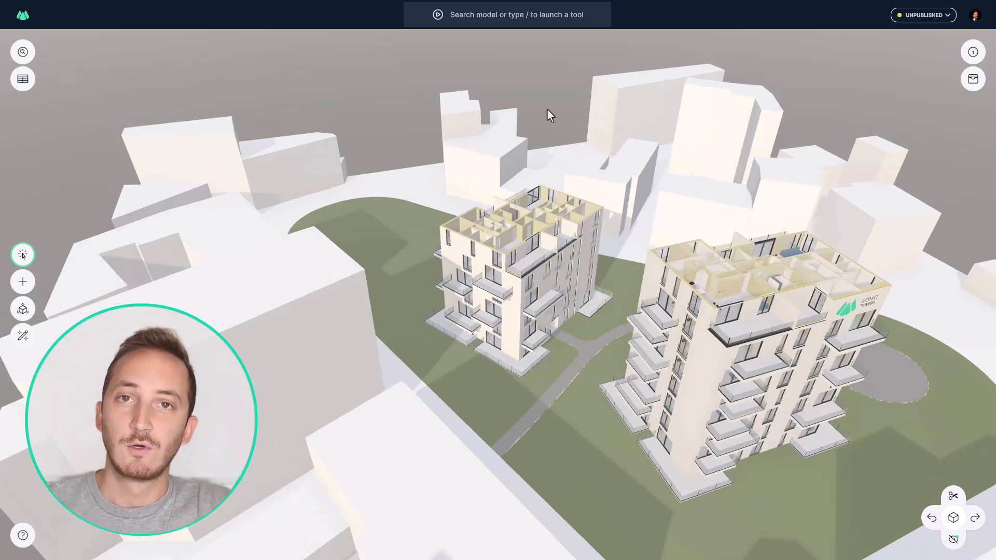
pyautogui.scroll(10, 519, 241)
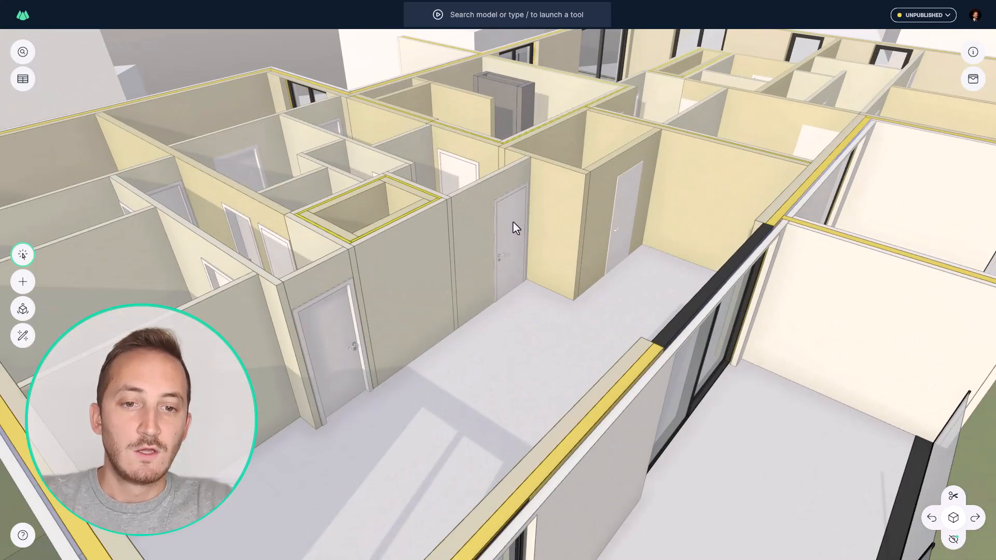
pyautogui.scroll(6, 515, 228)
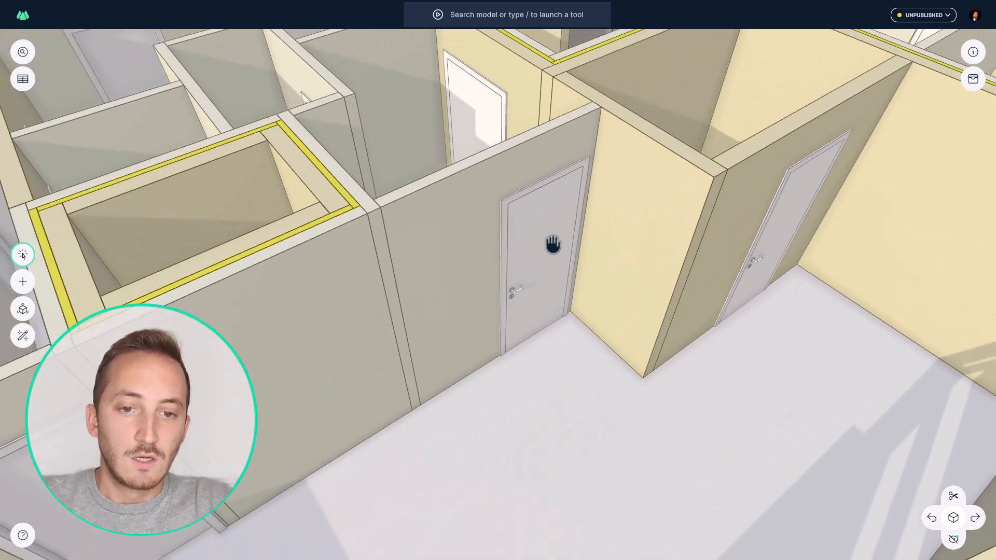
pyautogui.moveTo(558, 229); pyautogui.dragTo(566, 248, button='middle')
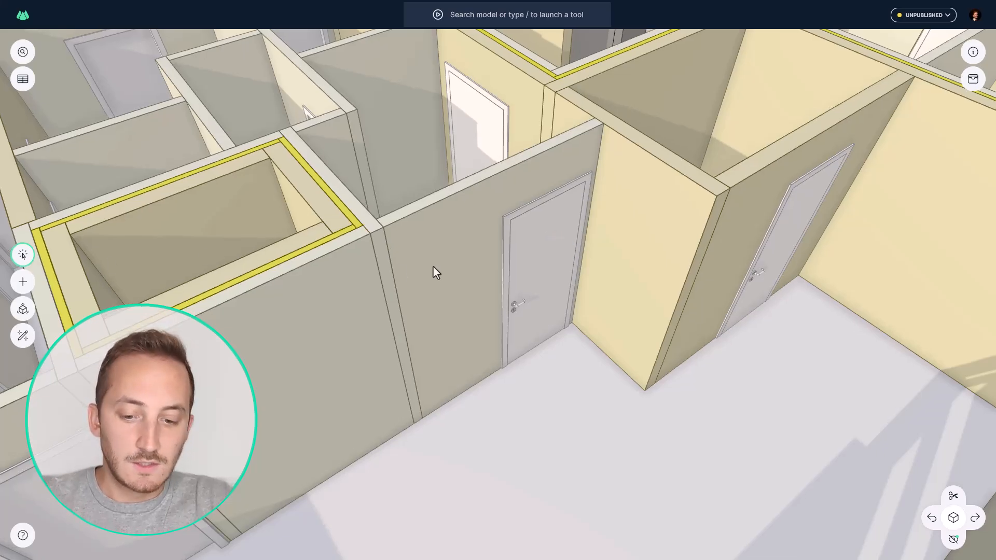
pyautogui.press('/')
pyautogui.write('move')
pyautogui.press('Return')
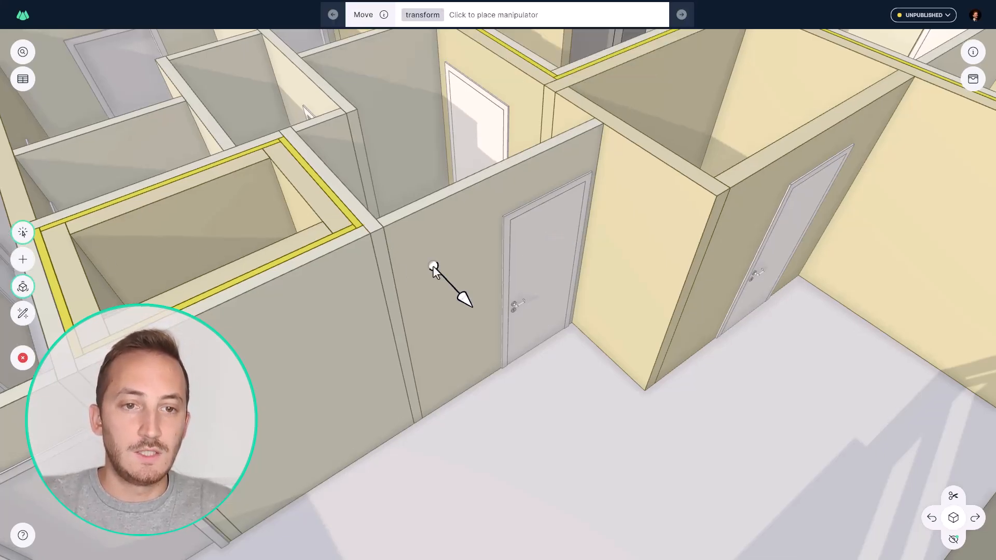
pyautogui.click(541, 281)
pyautogui.click(590, 245)
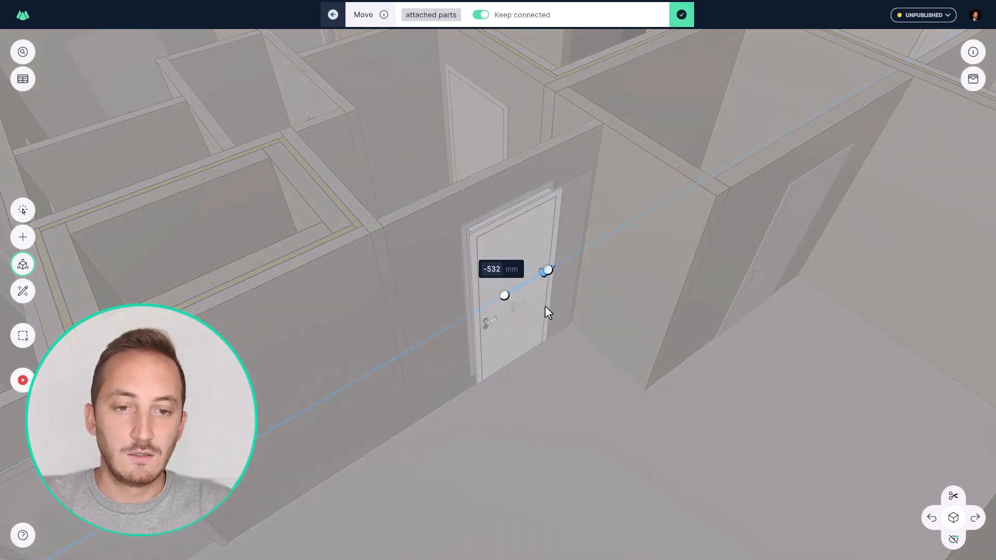
pyautogui.click(531, 320)
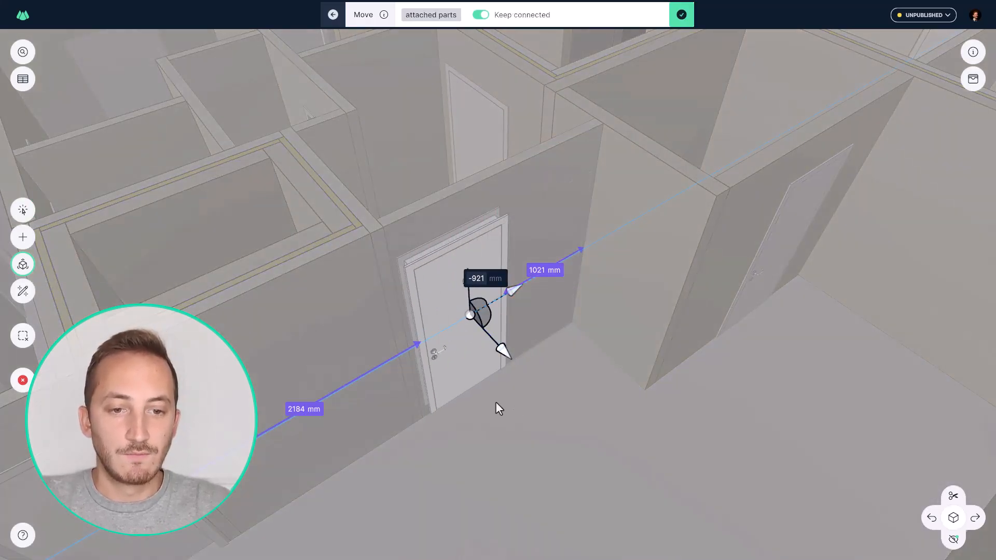
pyautogui.press('Return')
pyautogui.press('Escape')
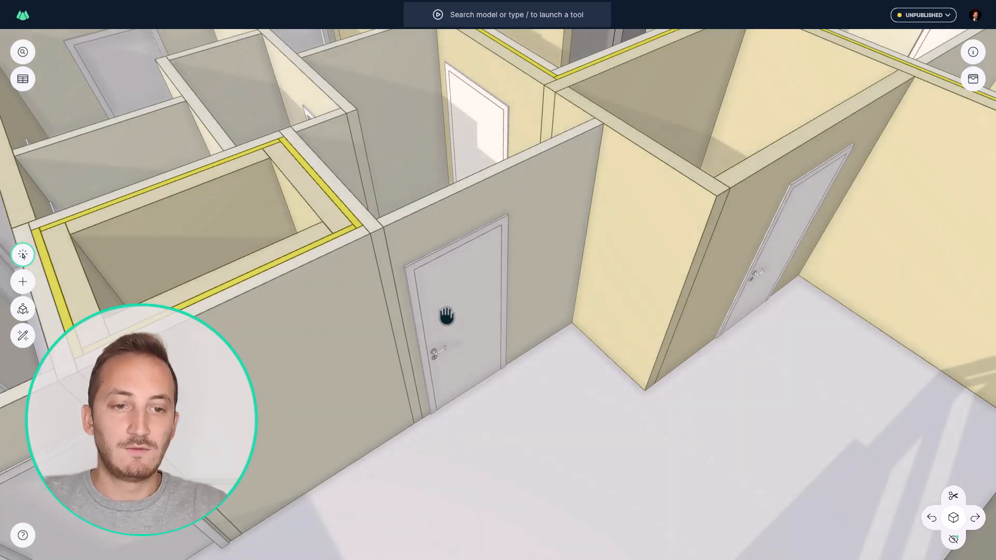
# Change the material of the four insulation layers around the shaft to Insulation - PUR Foam
pyautogui.moveTo(438, 313); pyautogui.dragTo(620, 338, button='middle')
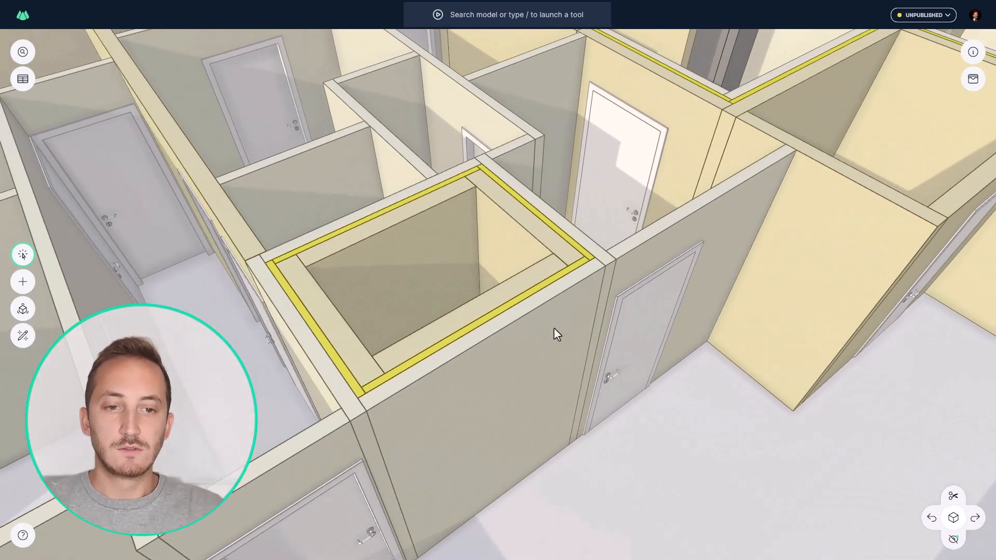
pyautogui.click(310, 324)
pyautogui.keyDown('ctrl'); pyautogui.click(299, 251); pyautogui.keyUp('ctrl')
pyautogui.keyDown('ctrl'); pyautogui.click(396, 368); pyautogui.keyUp('ctrl')
pyautogui.keyDown('ctrl'); pyautogui.click(546, 221); pyautogui.keyUp('ctrl')
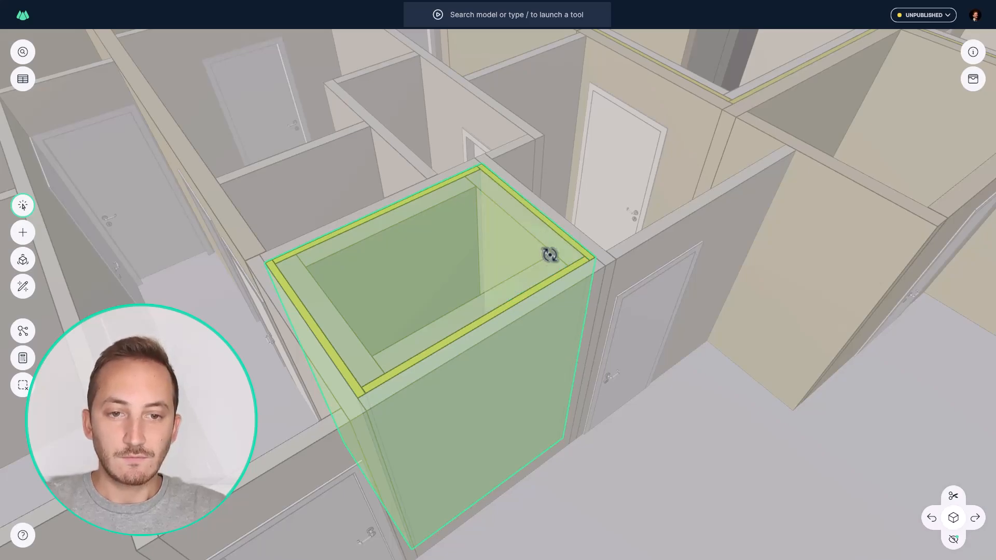
pyautogui.click(977, 55)
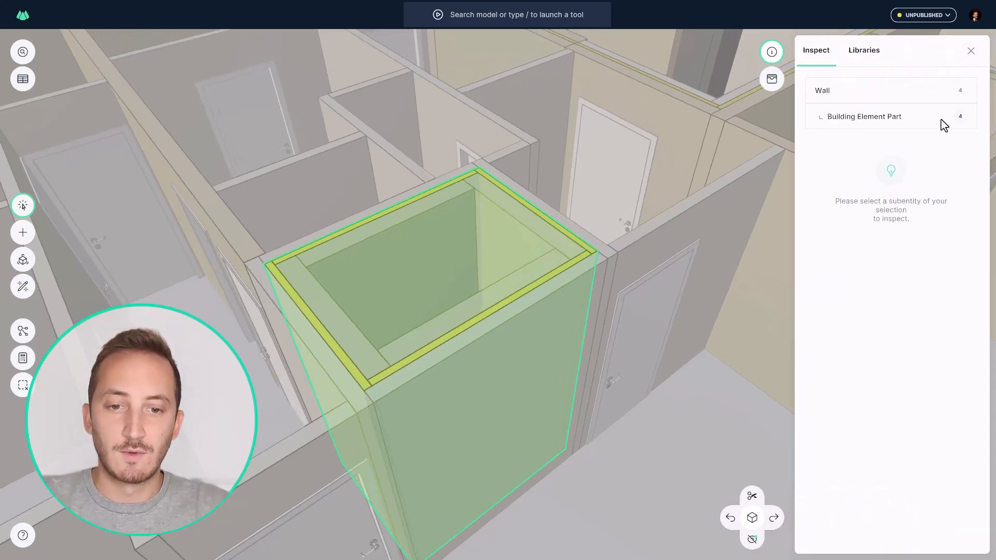
pyautogui.click(921, 120)
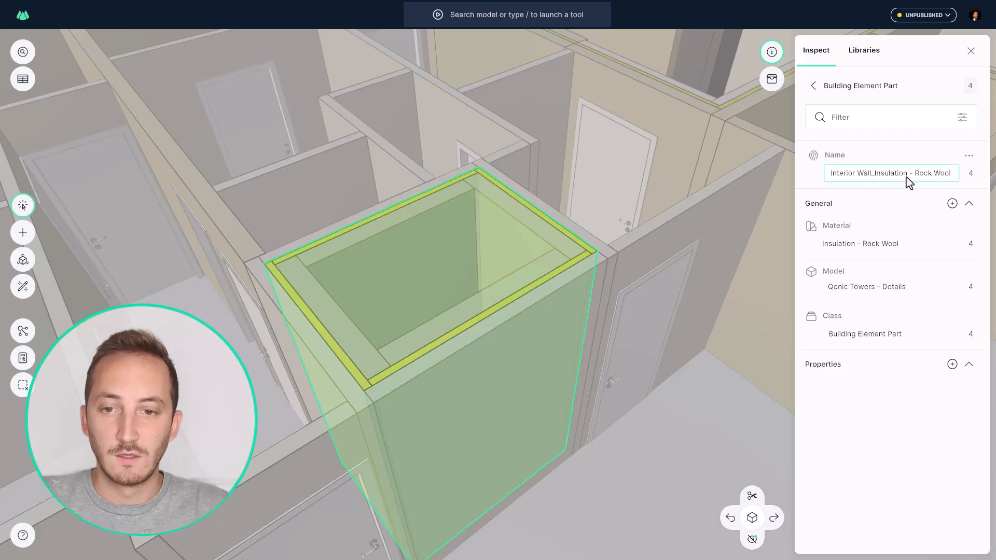
pyautogui.click(882, 243)
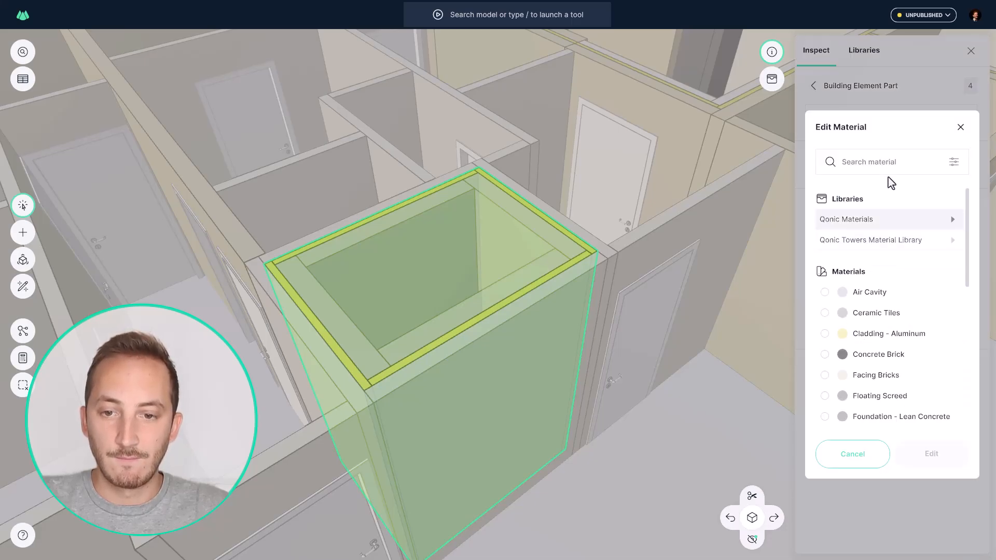
pyautogui.write('insulation')
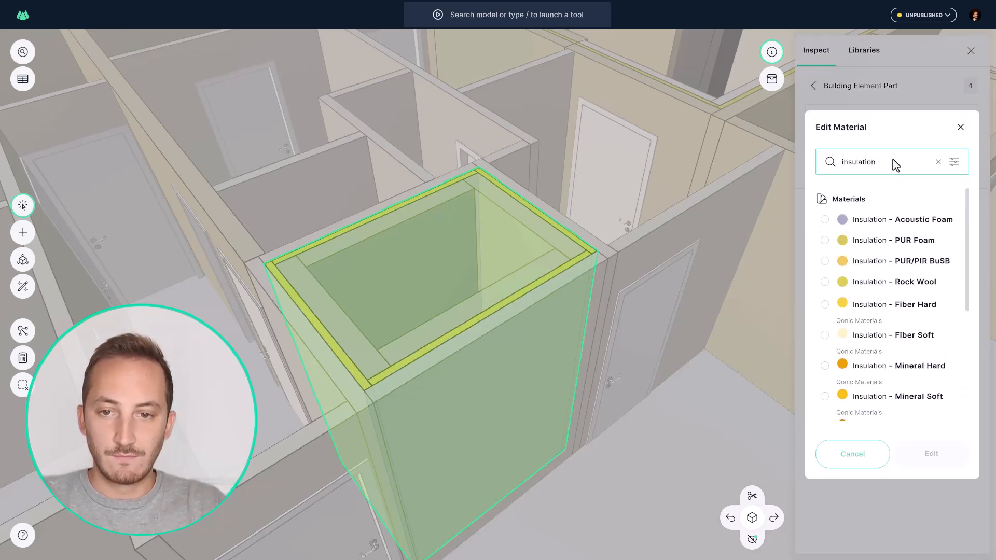
pyautogui.click(914, 244)
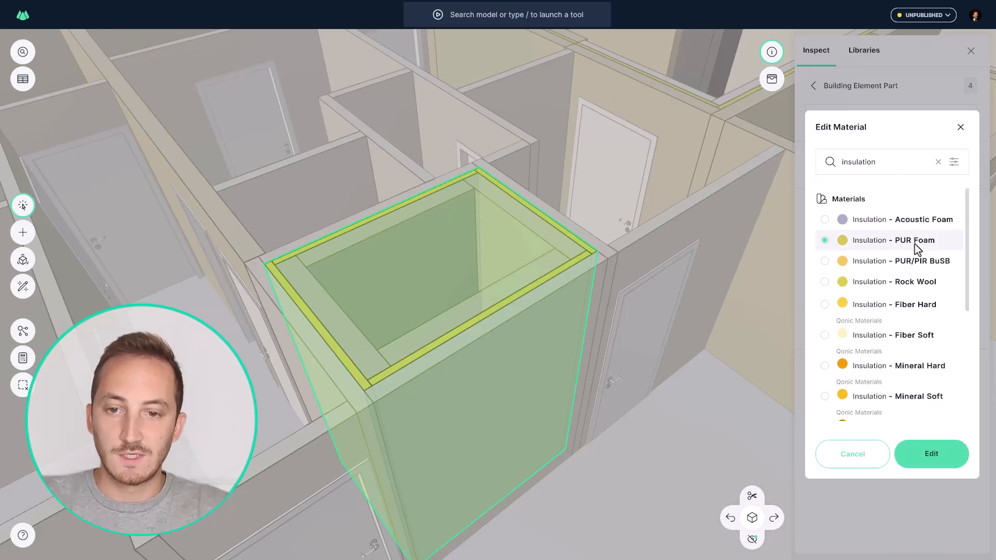
pyautogui.click(928, 452)
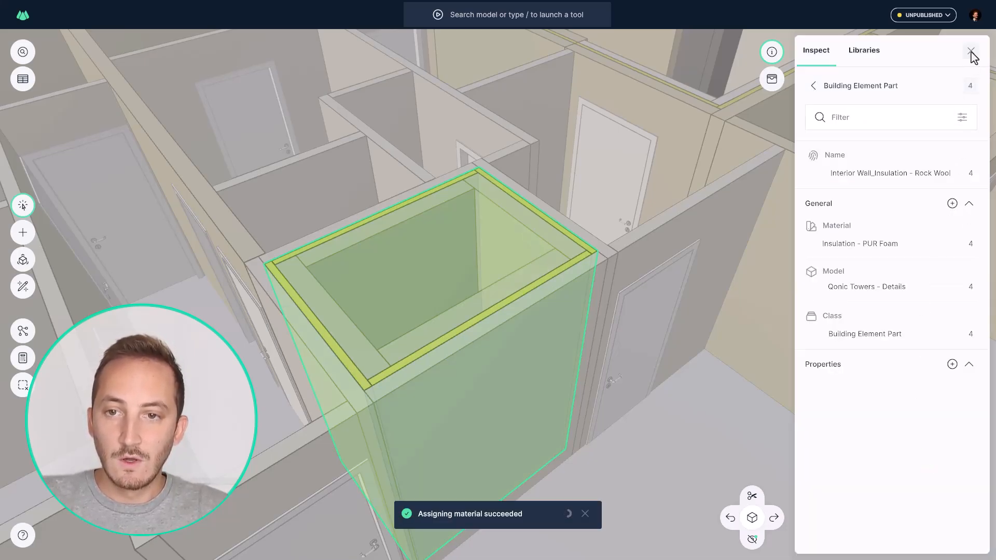
pyautogui.click(971, 51)
pyautogui.press('Escape')
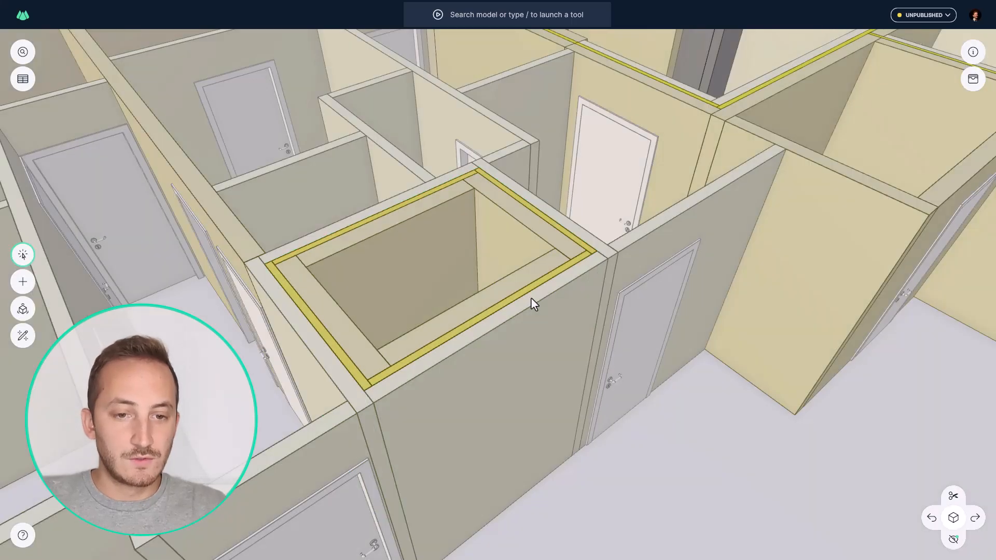
# Set up an Add Layer operation with Plaster - Gypsum from the Qonic Towers Material Library at 12 mm thickness
pyautogui.scroll(-5, 531, 301)
pyautogui.scroll(-6, 533, 303)
pyautogui.scroll(6, 530, 253)
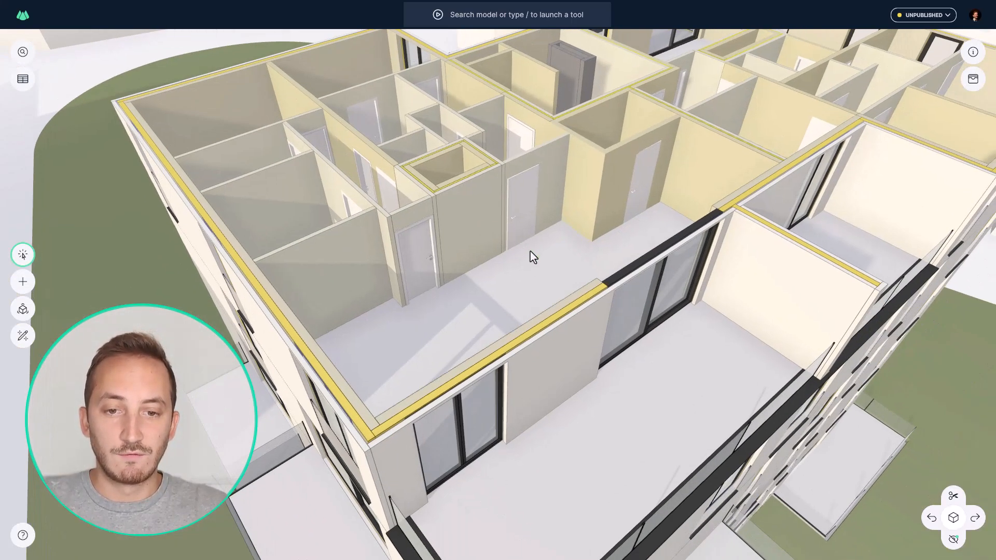
pyautogui.scroll(-2, 537, 249)
pyautogui.moveTo(529, 235); pyautogui.dragTo(565, 254)
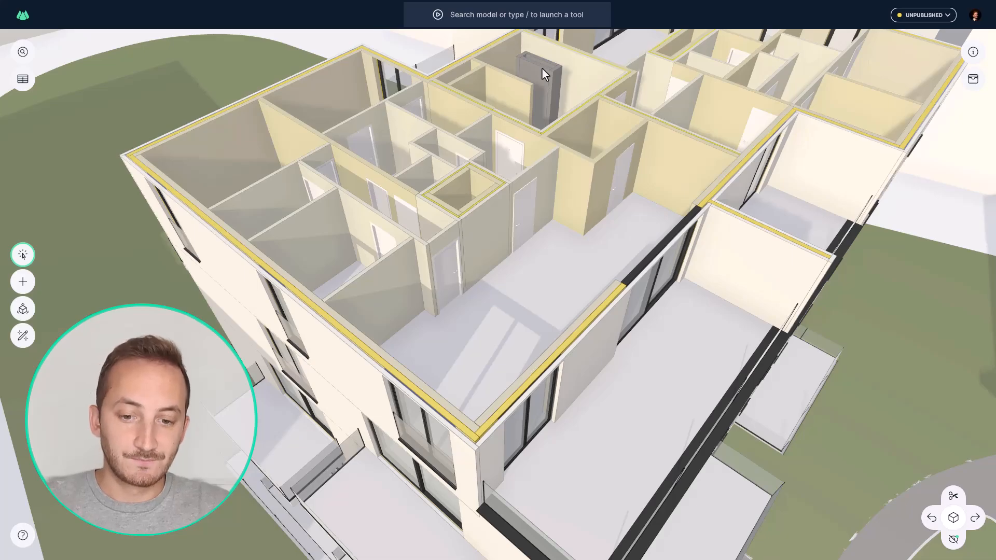
pyautogui.write('/add')
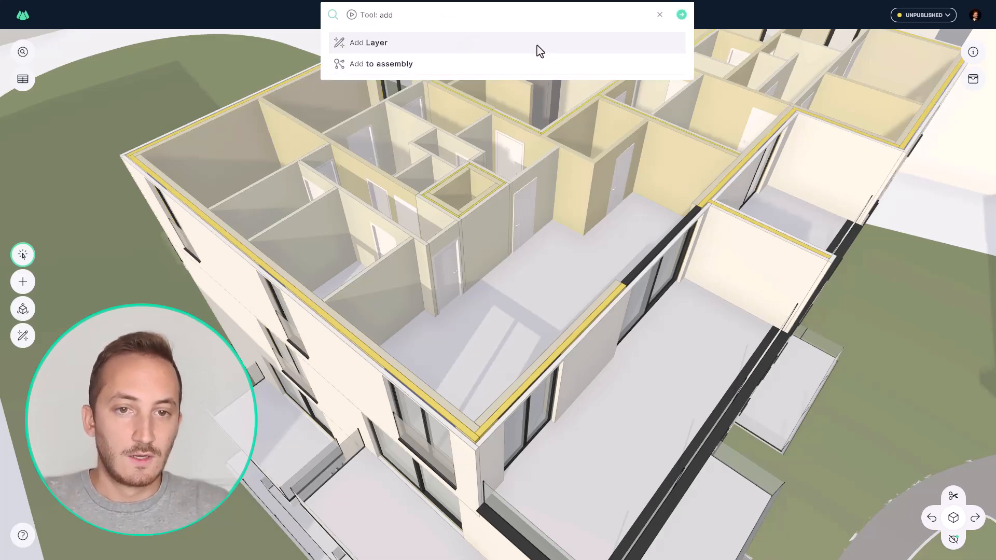
pyautogui.click(539, 50)
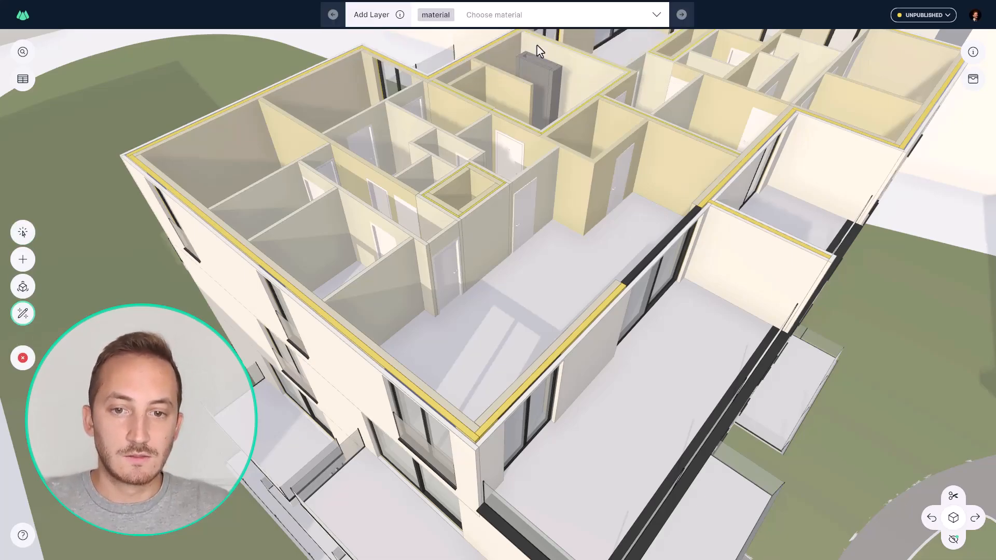
pyautogui.click(529, 16)
pyautogui.write('plaster')
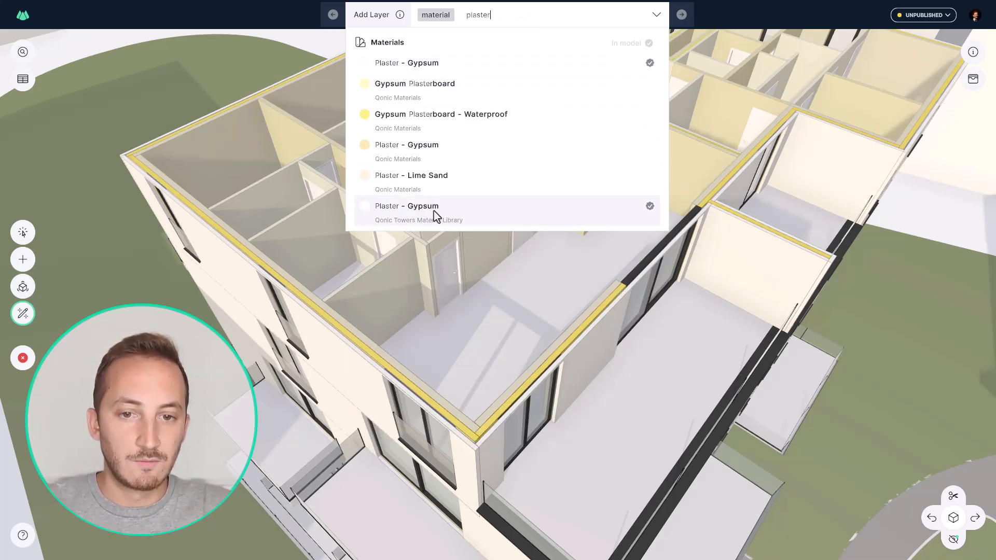
pyautogui.click(435, 216)
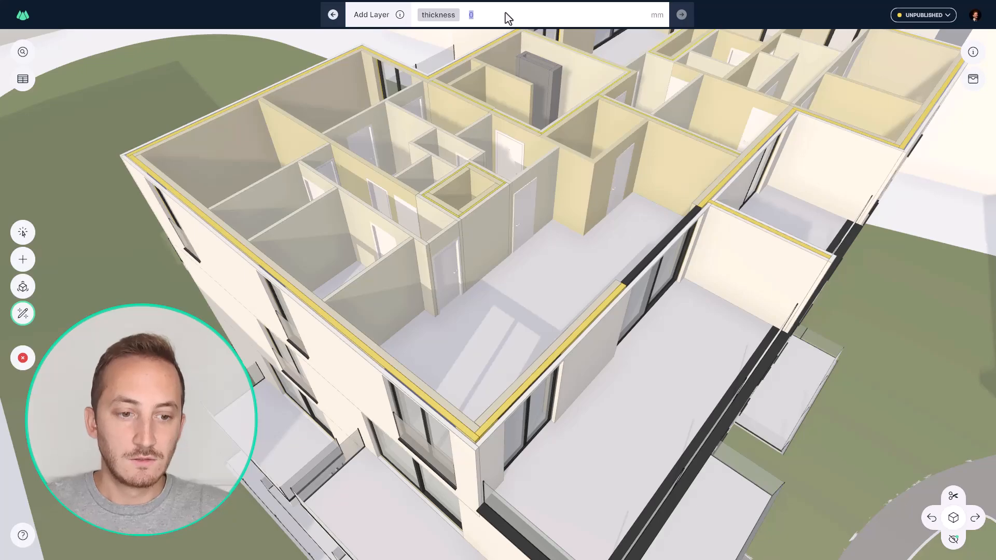
pyautogui.write('12')
pyautogui.press('Return')
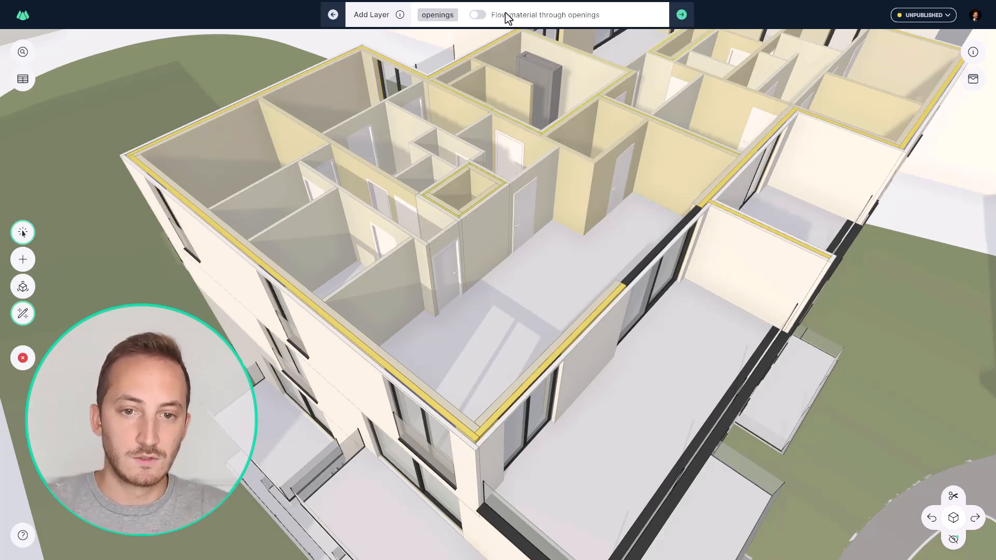
# Add the plaster layer to the shaft wall without flowing it through openings, and extend it to the entire large room
pyautogui.scroll(6, 530, 191)
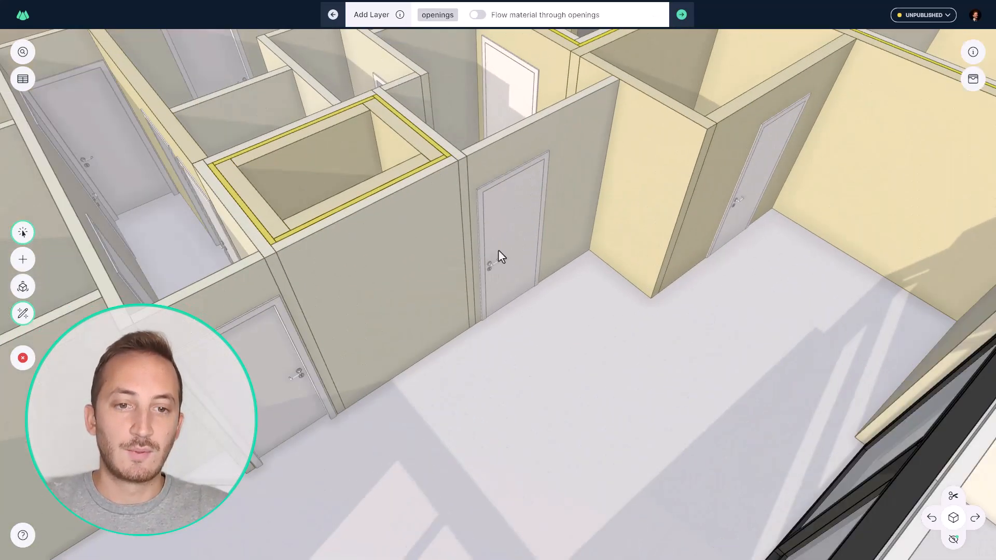
pyautogui.click(400, 241)
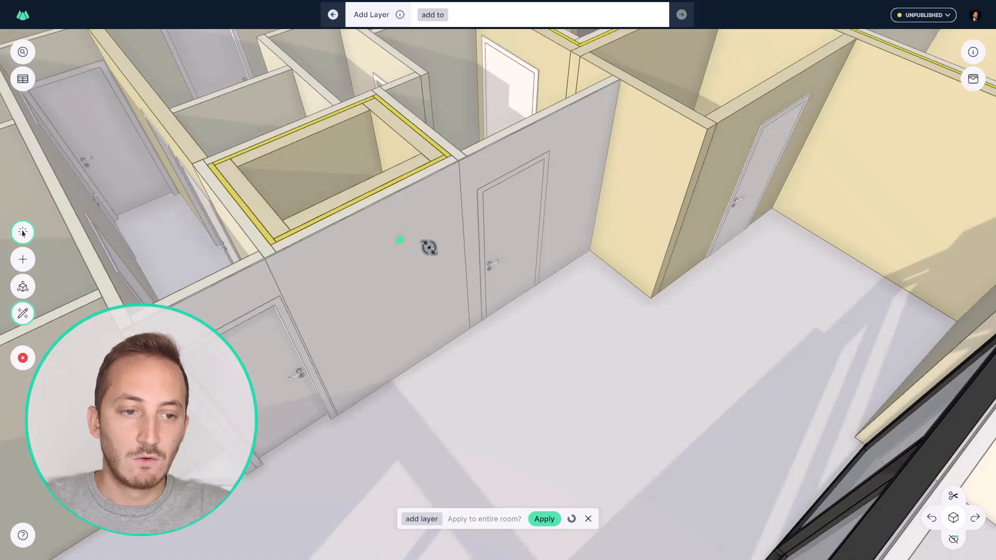
pyautogui.scroll(4, 419, 244)
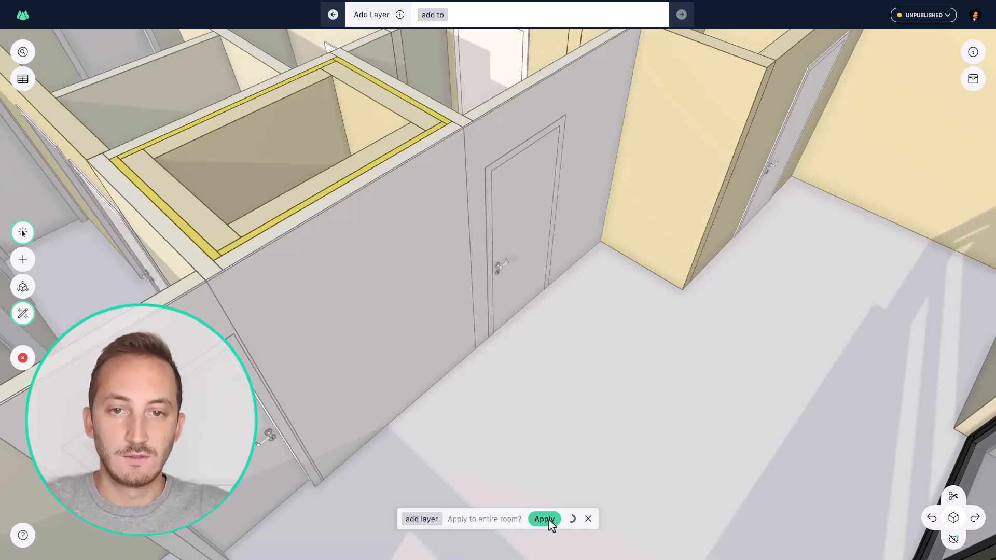
pyautogui.click(544, 519)
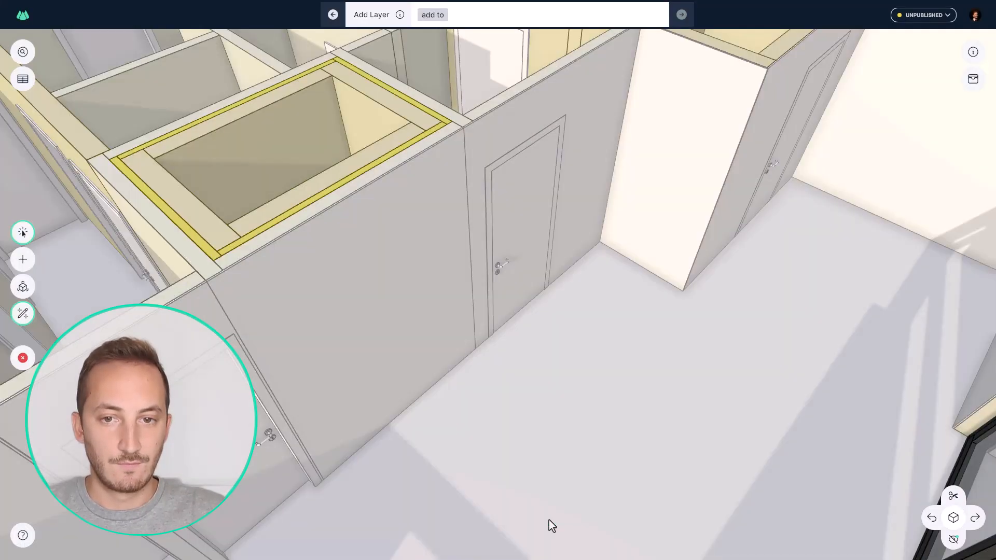
# Add the same plaster layer to the walls of the two small neighbouring rooms along the facade
pyautogui.scroll(-5, 537, 441)
pyautogui.moveTo(496, 367); pyautogui.dragTo(589, 282, button='middle')
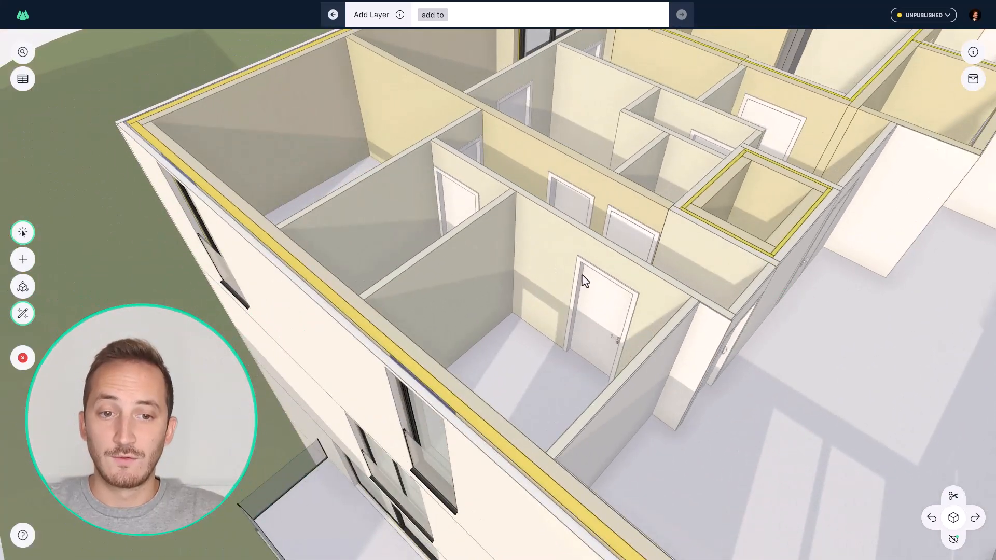
pyautogui.click(472, 278)
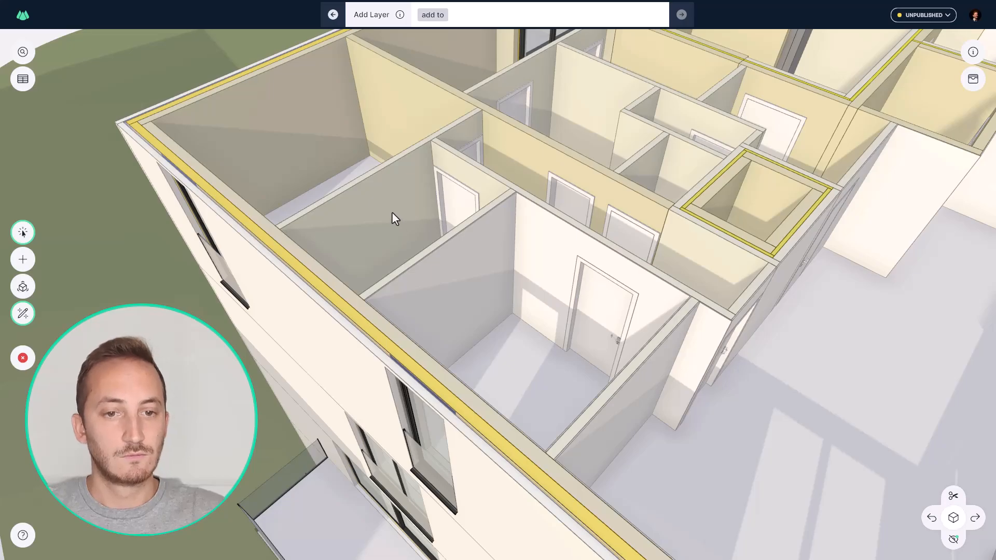
pyautogui.click(392, 213)
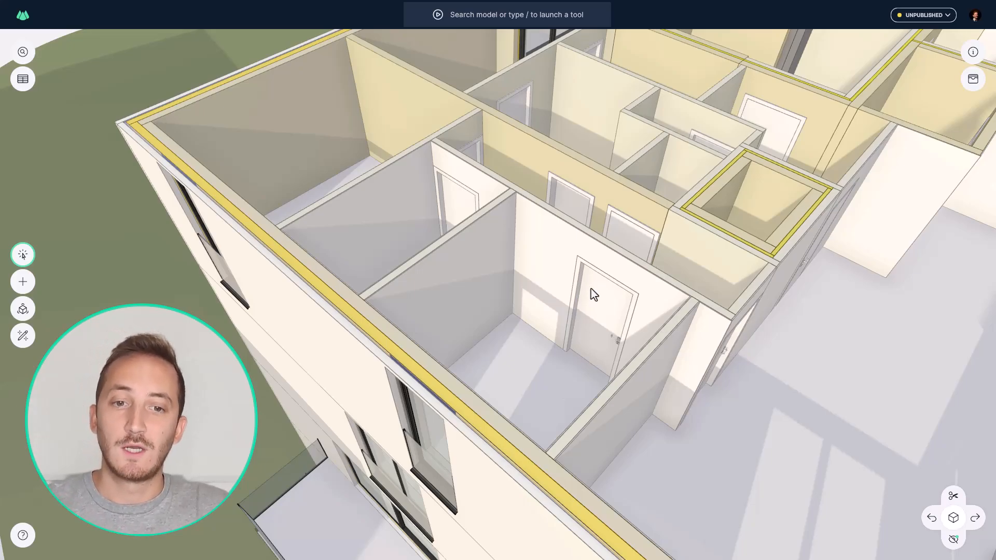
# Open the quantity report for the building model and check the grouping and filter options of its structure
pyautogui.scroll(-8, 591, 290)
pyautogui.moveTo(556, 280); pyautogui.dragTo(523, 275)
pyautogui.moveTo(523, 276); pyautogui.dragTo(468, 255, button='middle')
pyautogui.scroll(-2, 590, 318)
pyautogui.moveTo(590, 318); pyautogui.dragTo(512, 267, button='middle')
pyautogui.scroll(-3, 512, 267)
pyautogui.moveTo(512, 266); pyautogui.dragTo(511, 254)
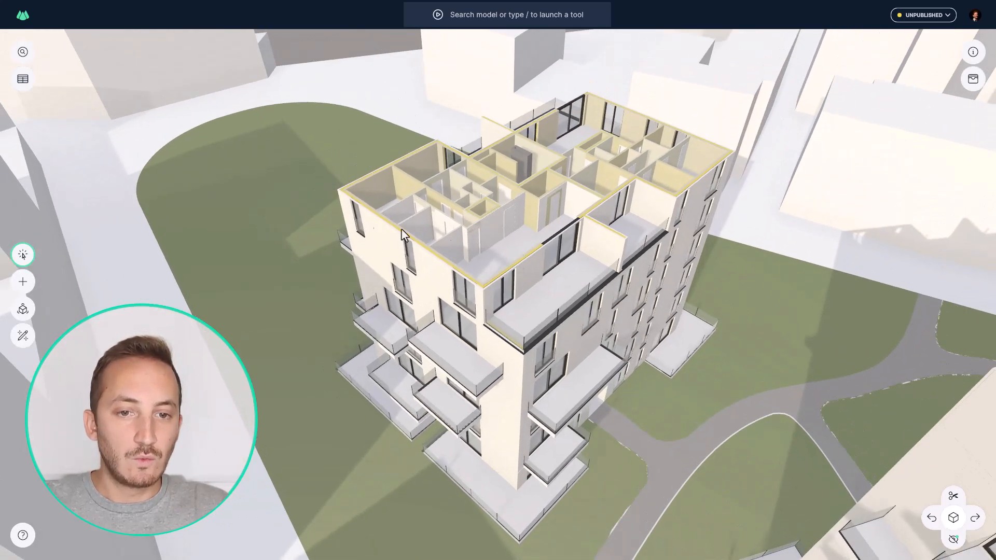
pyautogui.click(30, 78)
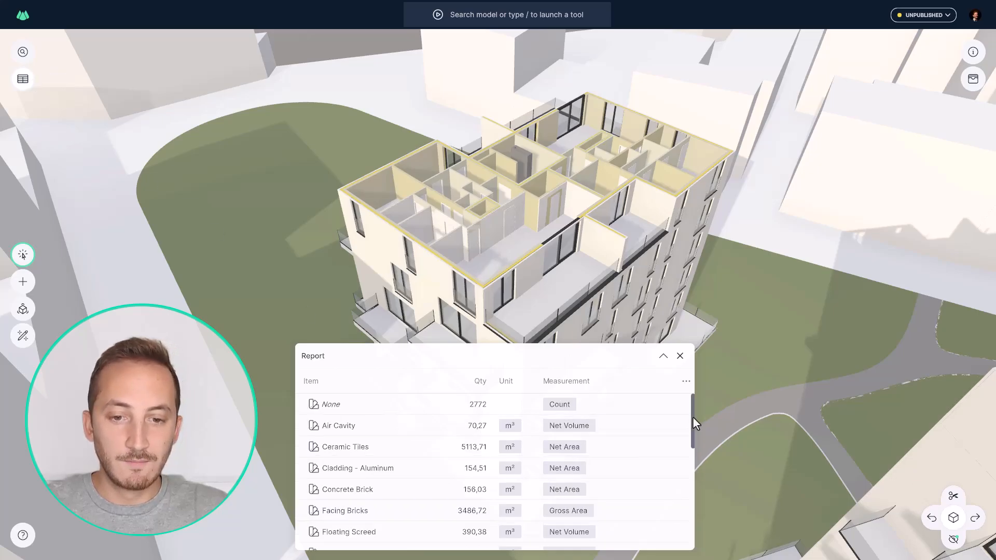
pyautogui.click(687, 382)
pyautogui.click(633, 410)
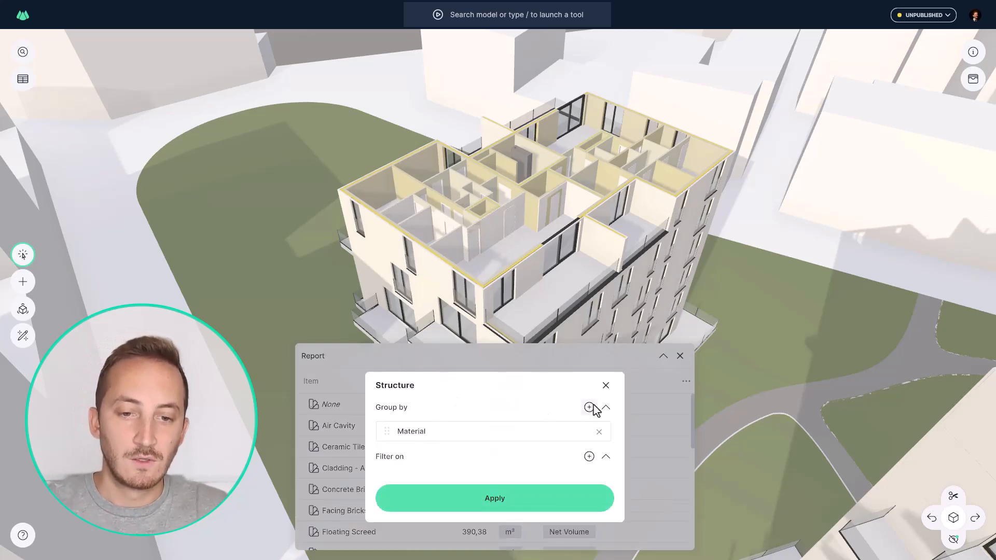
pyautogui.click(606, 386)
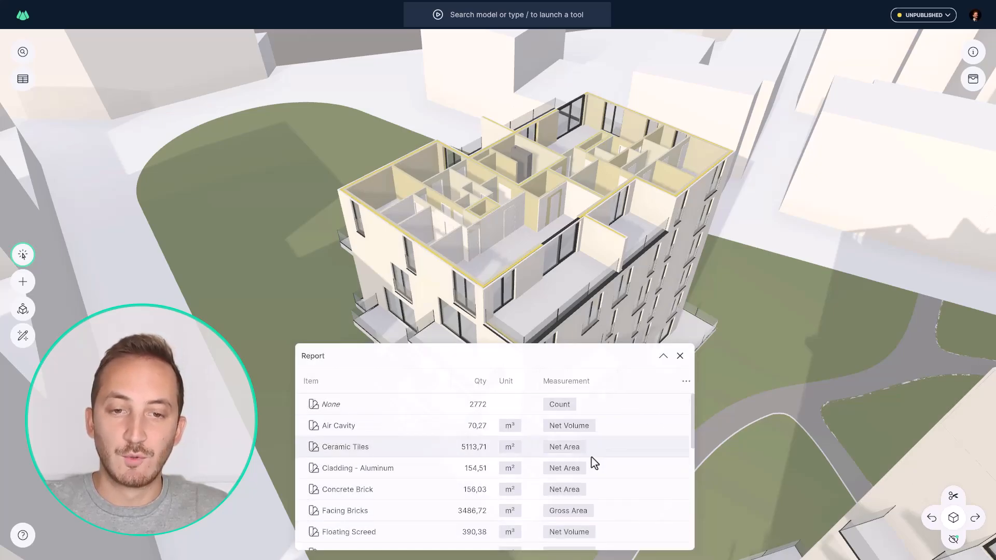
# Find Plaster - Gypsum in the material report and colorize its elements in the model
pyautogui.moveTo(592, 222); pyautogui.dragTo(574, 180, button='middle')
pyautogui.scroll(1, 560, 182)
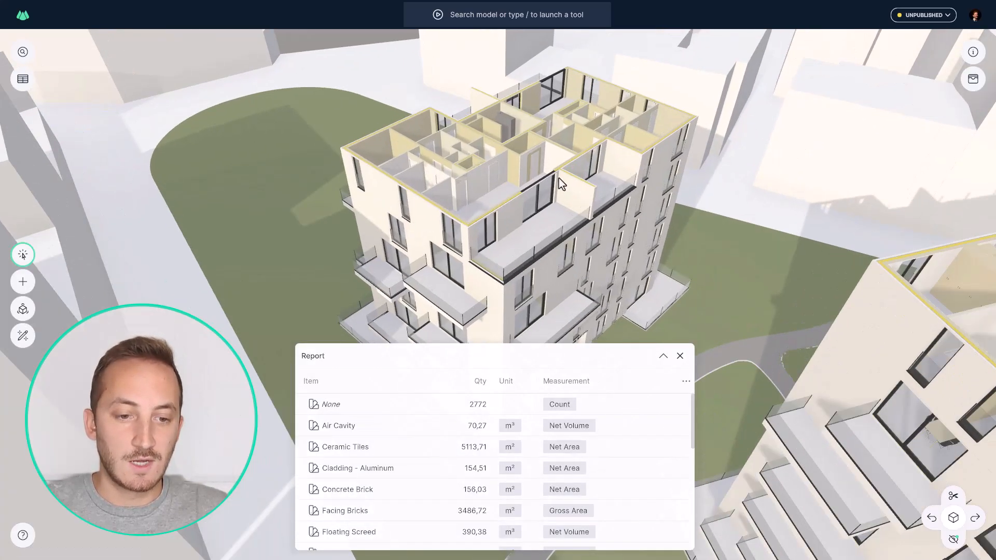
pyautogui.scroll(-1, 690, 436)
pyautogui.moveTo(685, 437); pyautogui.dragTo(696, 468)
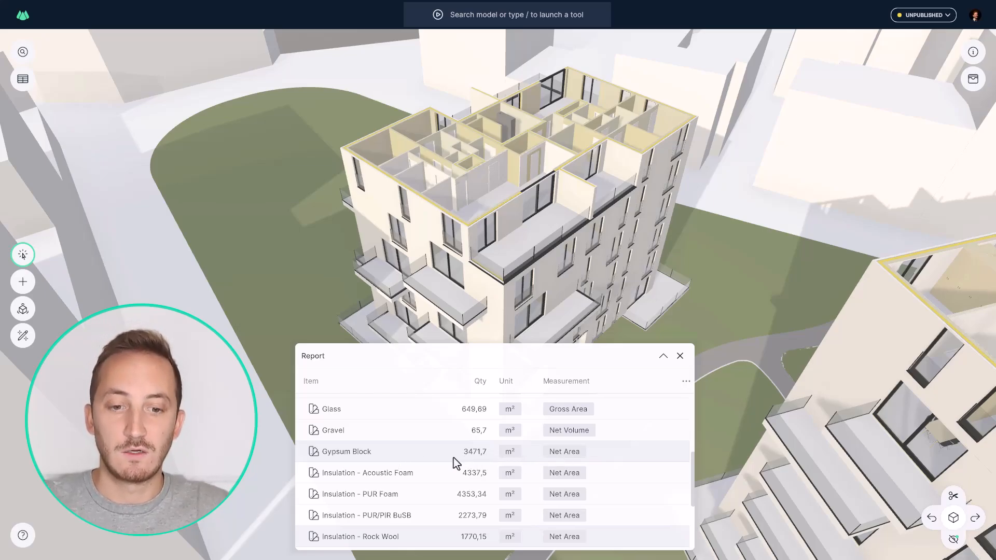
pyautogui.scroll(-1, 696, 485)
pyautogui.scroll(-3, 696, 485)
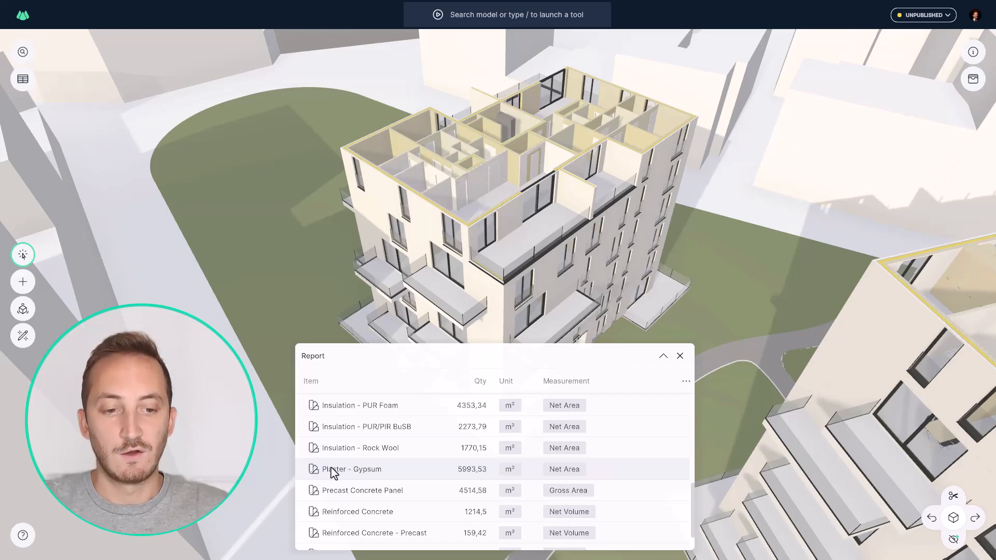
pyautogui.moveTo(569, 194)
pyautogui.mouseDown()
pyautogui.moveTo(593, 207)
pyautogui.moveTo(572, 188)
pyautogui.mouseUp()
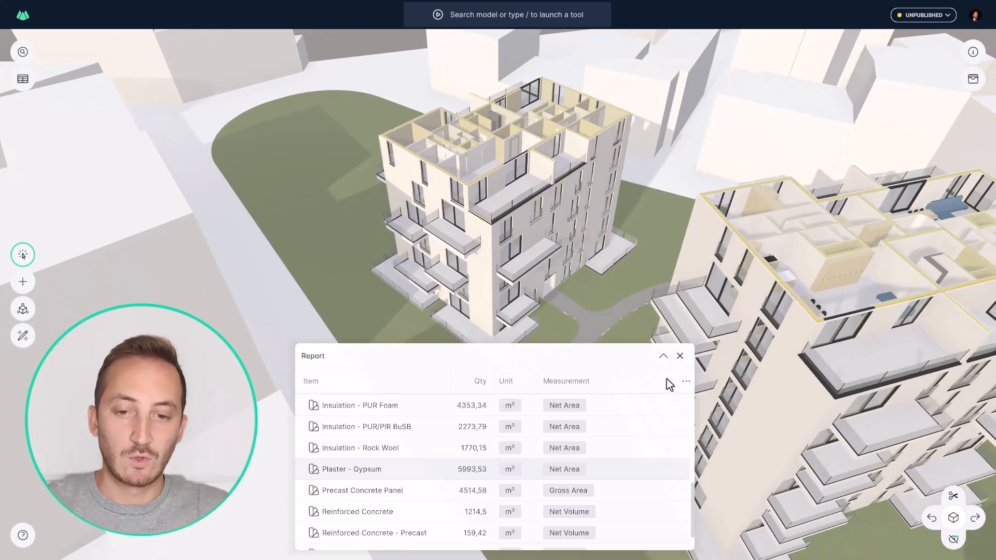
pyautogui.click(685, 381)
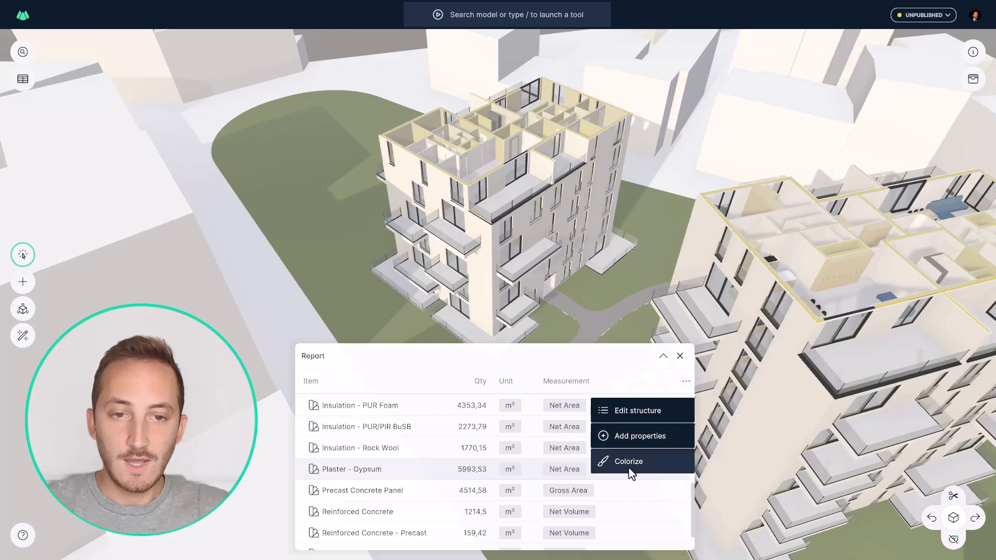
pyautogui.click(629, 468)
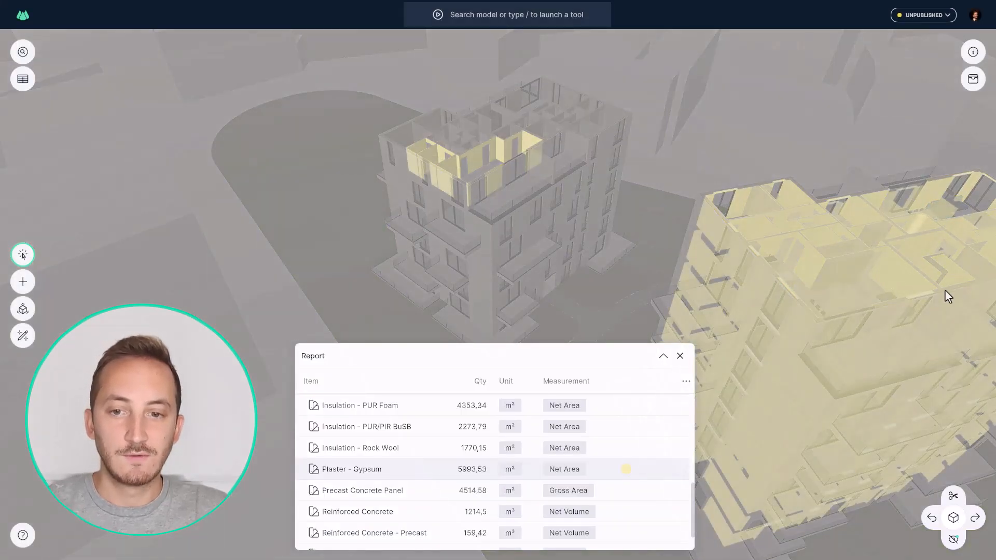
# Examine the colorized plaster on both towers, including the interior walls and the curved wall in close-up
pyautogui.moveTo(786, 267); pyautogui.dragTo(704, 249)
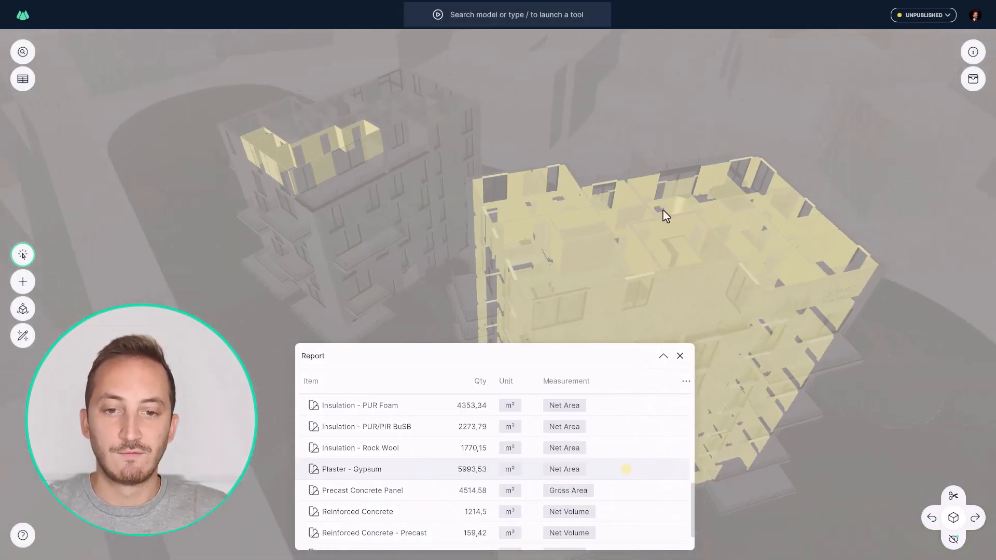
pyautogui.scroll(10, 634, 225)
pyautogui.moveTo(625, 254); pyautogui.dragTo(691, 255)
pyautogui.scroll(3, 567, 250)
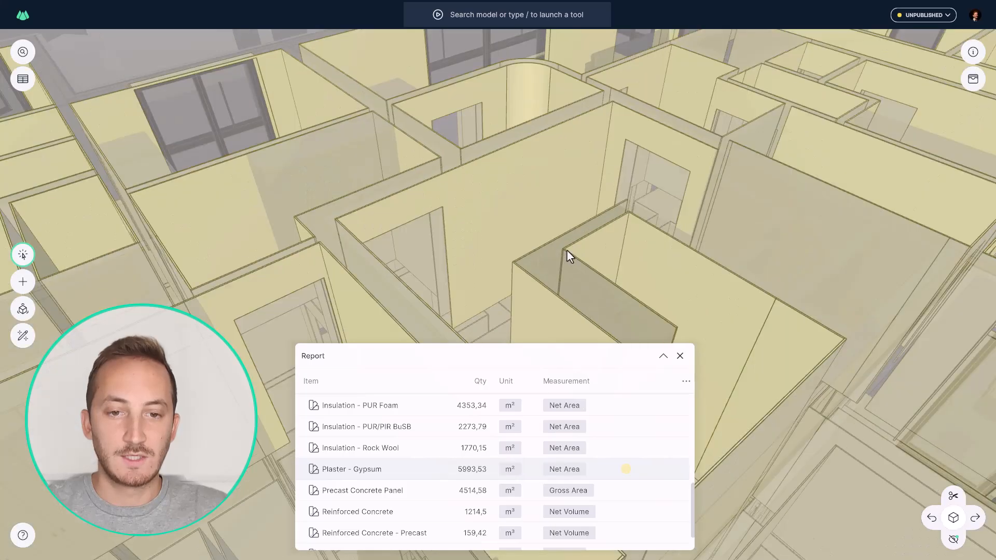
pyautogui.moveTo(560, 251); pyautogui.dragTo(749, 227)
pyautogui.scroll(5, 569, 275)
pyautogui.moveTo(565, 275); pyautogui.dragTo(572, 307)
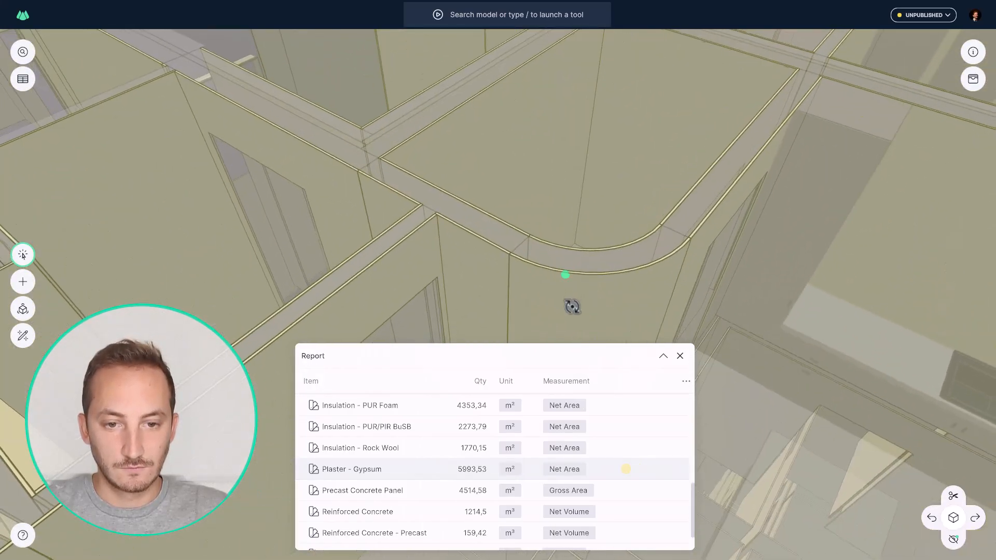
pyautogui.scroll(-15, 562, 253)
pyautogui.moveTo(542, 251); pyautogui.dragTo(566, 231)
pyautogui.scroll(-2, 607, 514)
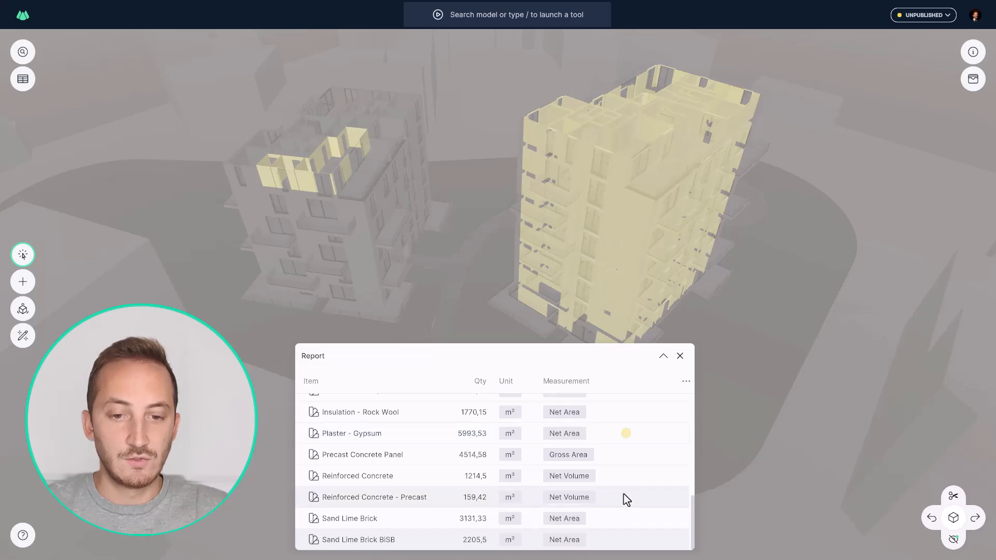
# Colorize the Precast Concrete Panel, Reinforced Concrete and Reinforced Concrete - Precast materials from the report in the model
pyautogui.scroll(3, 632, 482)
pyautogui.scroll(-3, 645, 463)
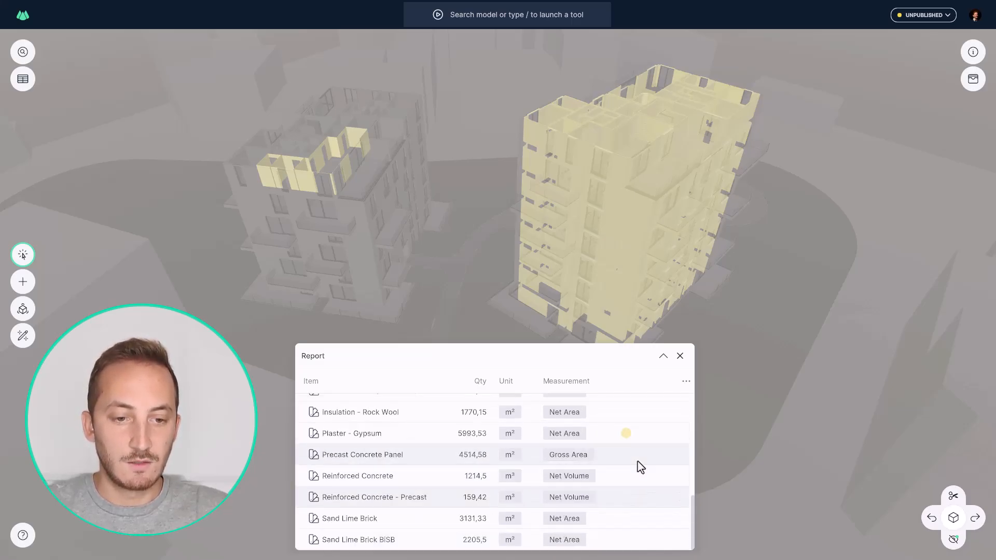
pyautogui.click(686, 384)
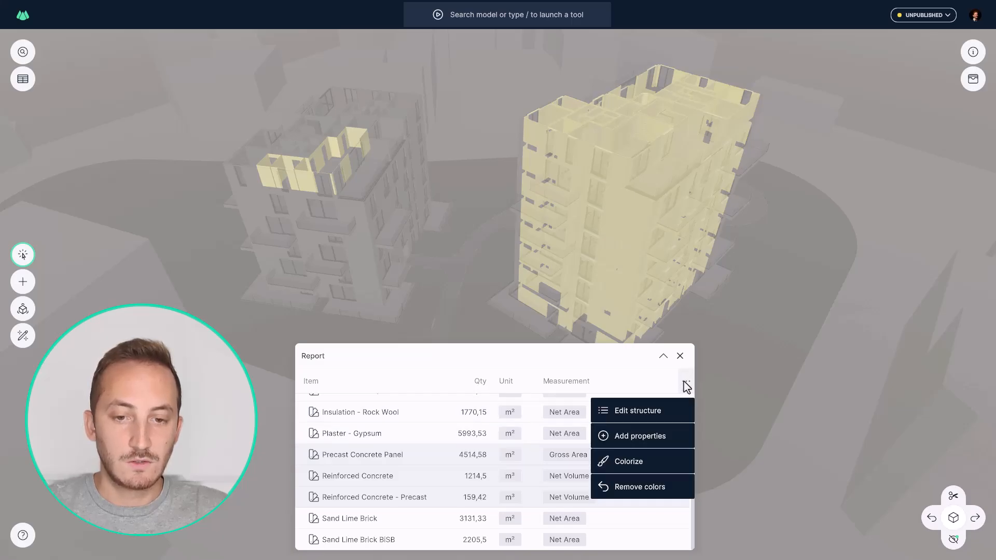
pyautogui.click(650, 468)
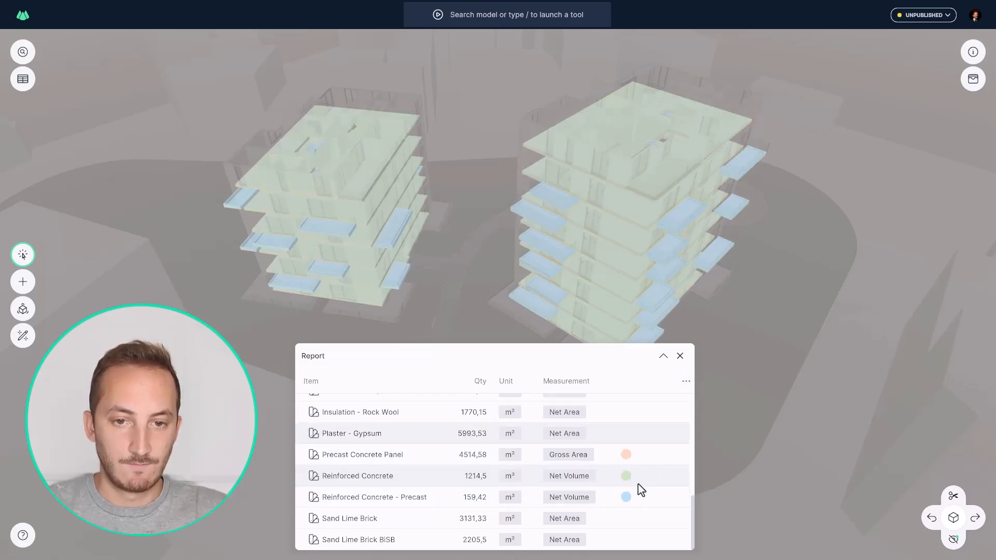
pyautogui.moveTo(630, 236); pyautogui.dragTo(656, 260, button='middle')
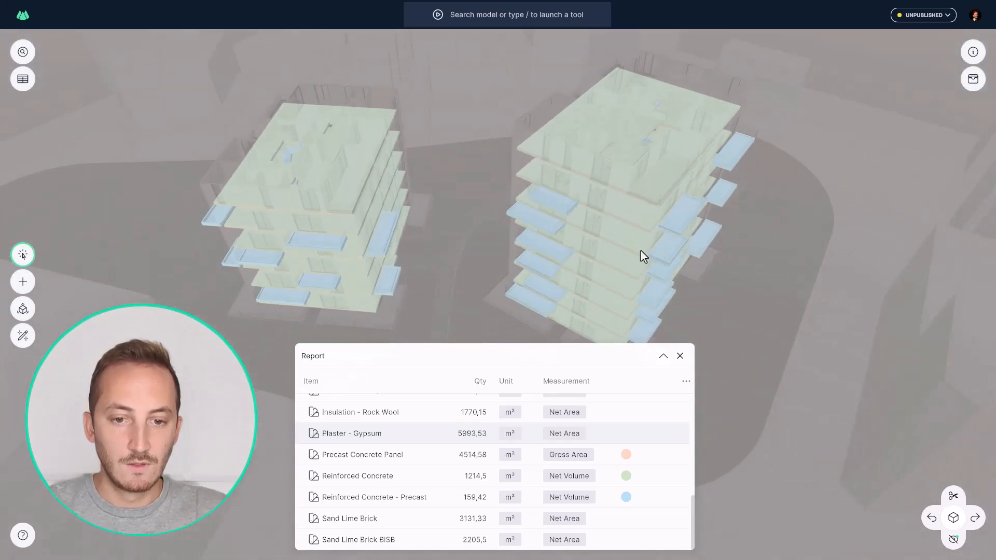
# Check the measurement options for Precast Concrete Panel, keep Gross Area, and close the report
pyautogui.click(580, 456)
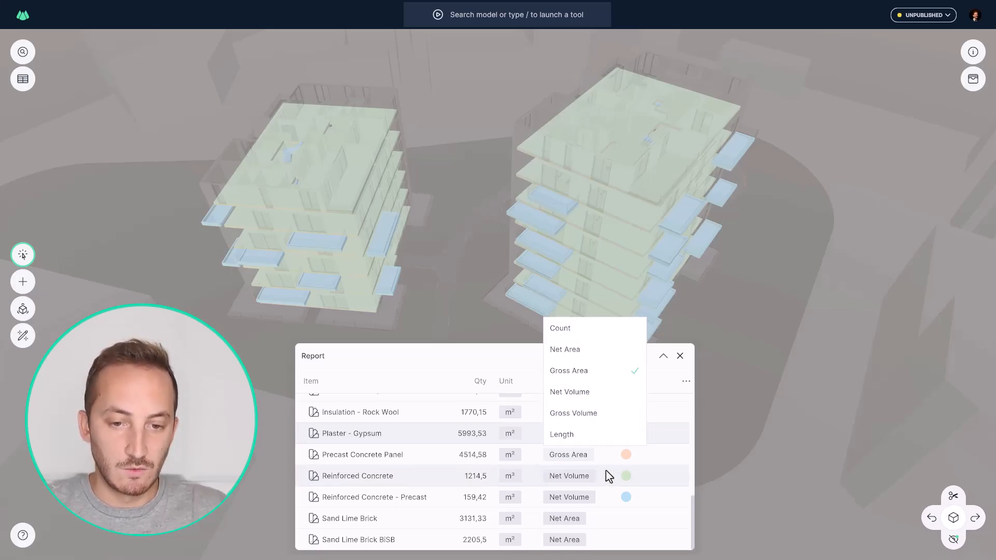
pyautogui.click(649, 456)
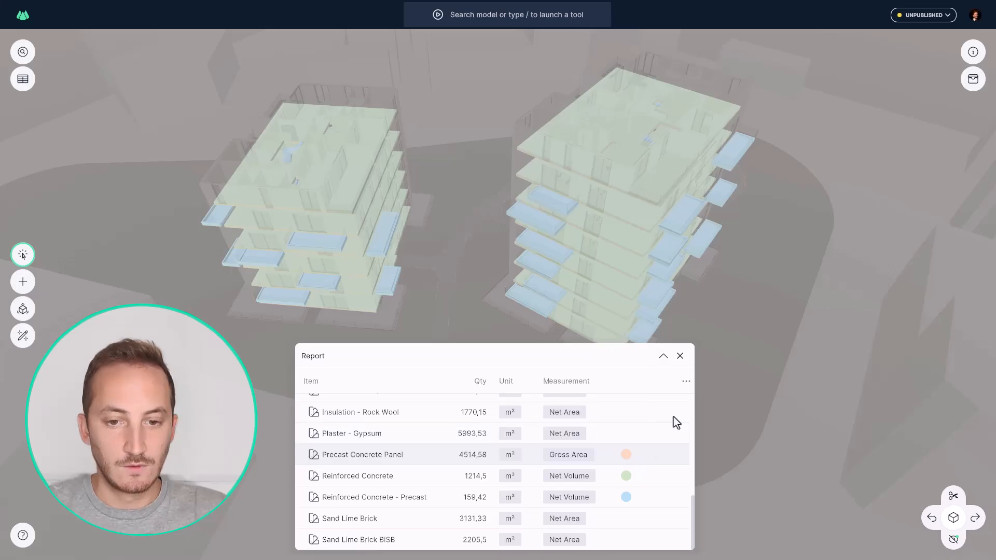
pyautogui.click(679, 356)
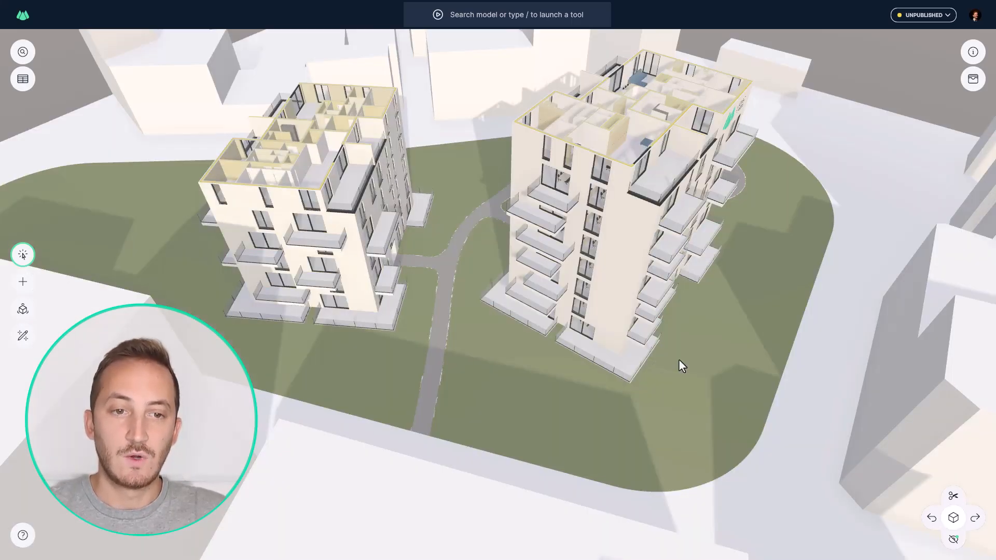
# Measure the Net Area of the outer facade panel on both sides of the smaller tower's top-floor corner and inspect the measured surfaces
pyautogui.scroll(10, 394, 249)
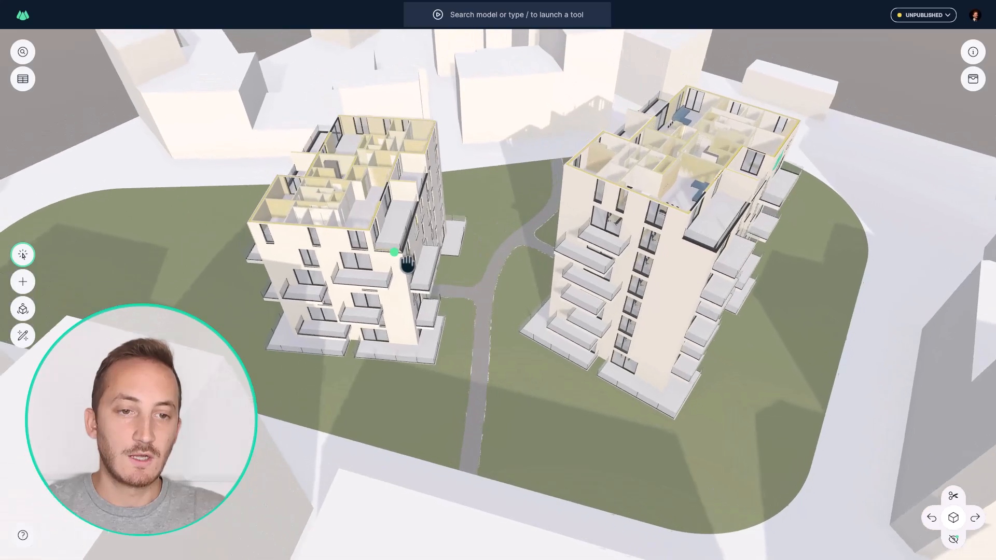
pyautogui.scroll(10, 443, 258)
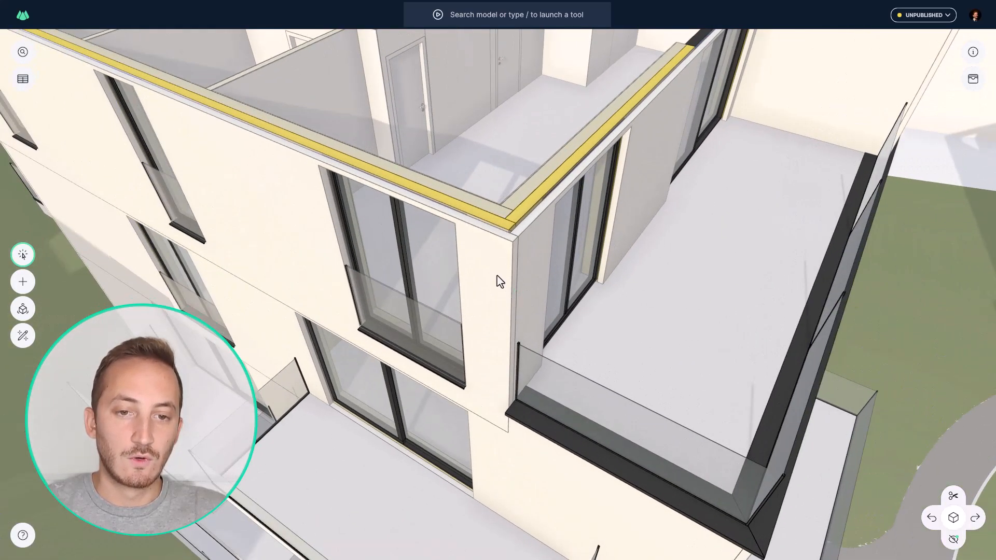
pyautogui.click(497, 273)
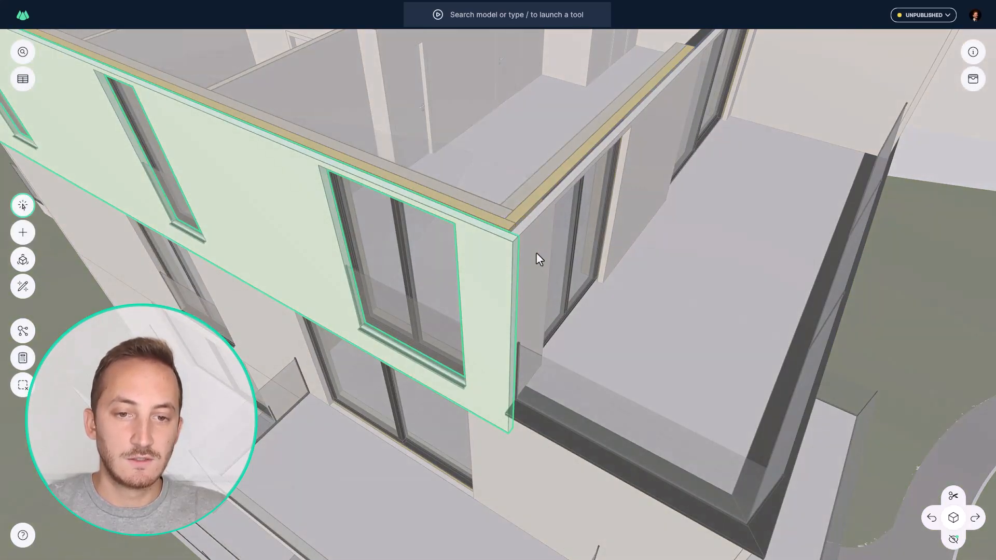
pyautogui.scroll(-10, 544, 302)
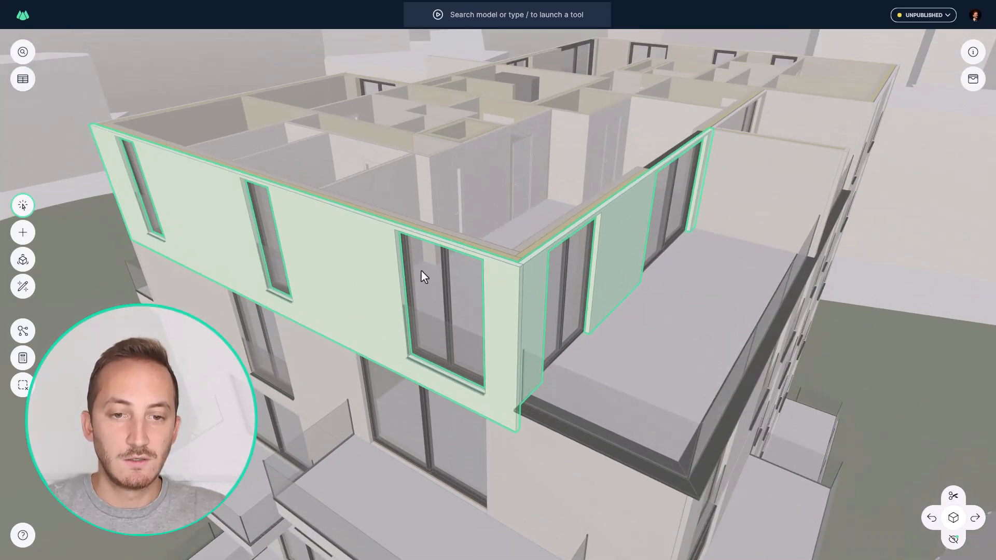
pyautogui.click(27, 361)
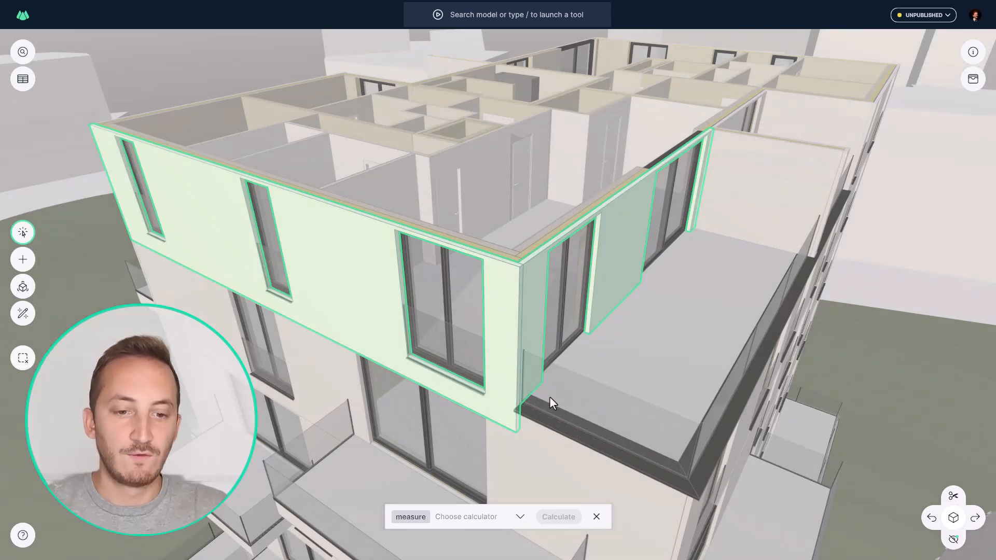
pyautogui.click(520, 517)
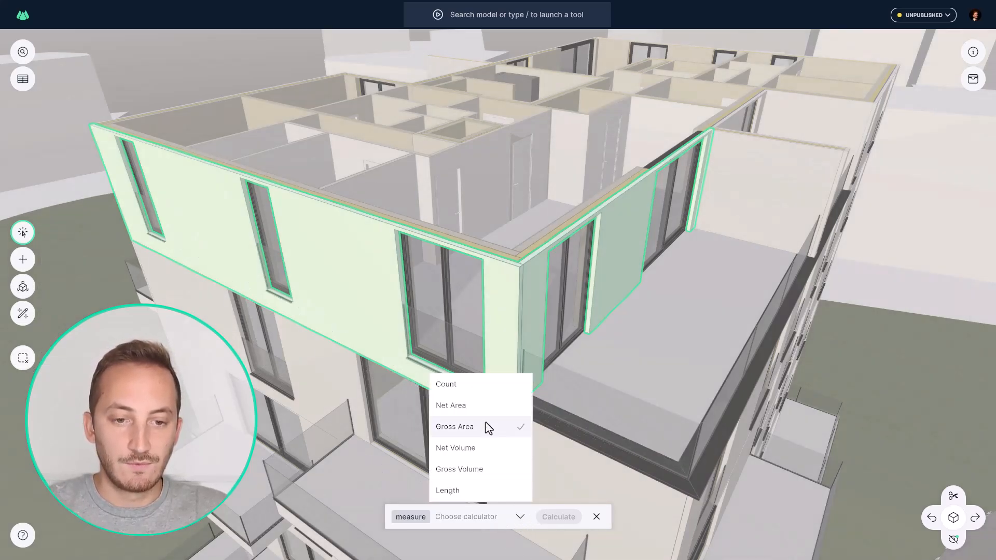
pyautogui.click(466, 407)
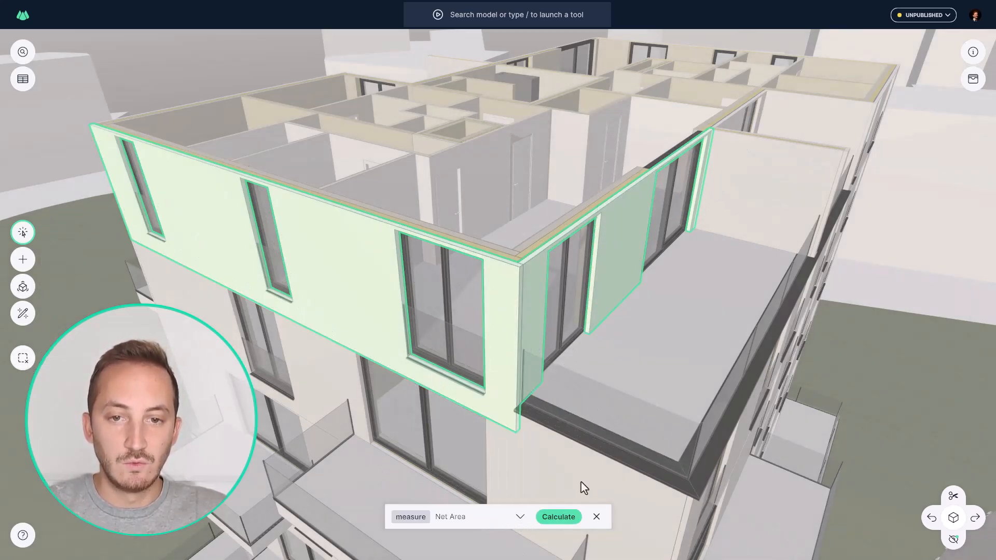
pyautogui.click(567, 518)
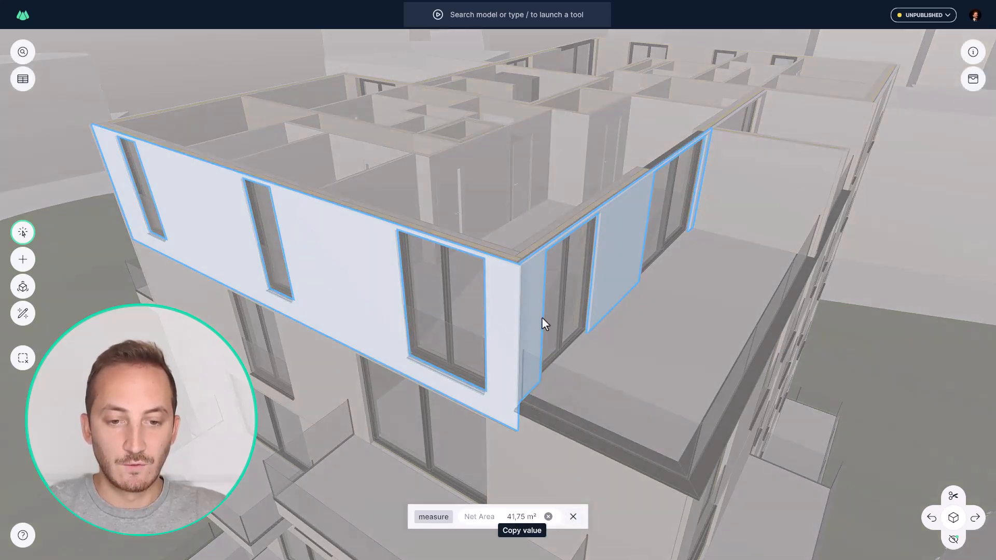
pyautogui.moveTo(600, 266); pyautogui.dragTo(425, 207)
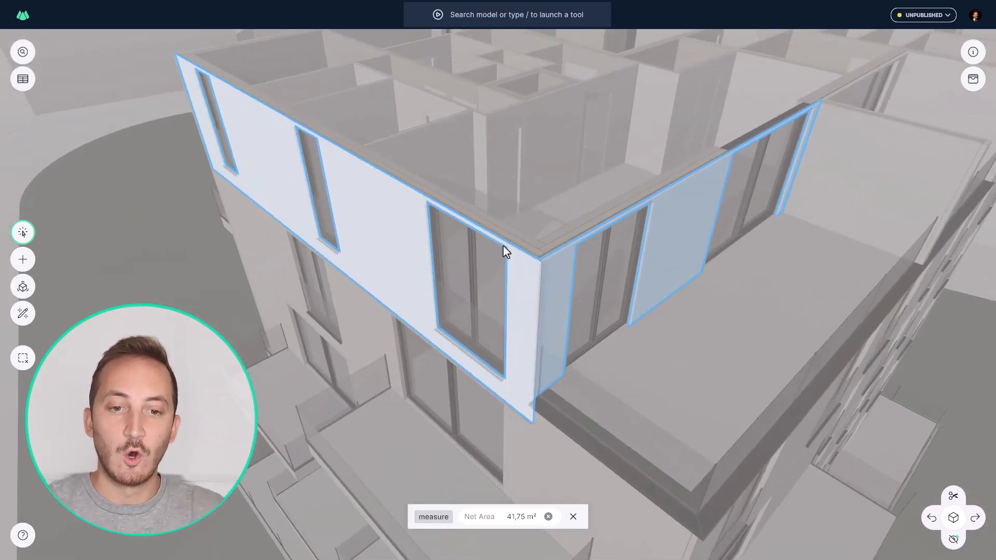
pyautogui.moveTo(515, 271); pyautogui.dragTo(540, 287)
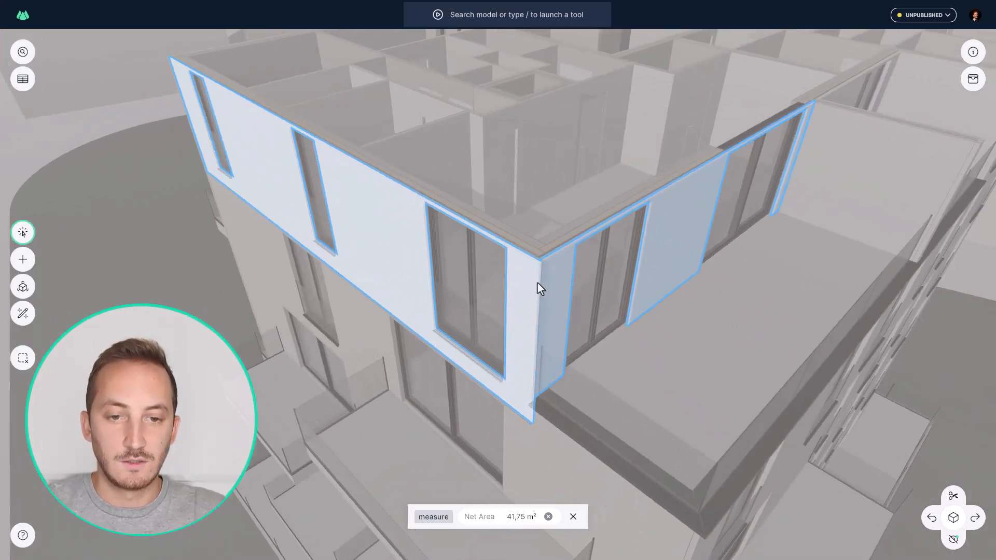